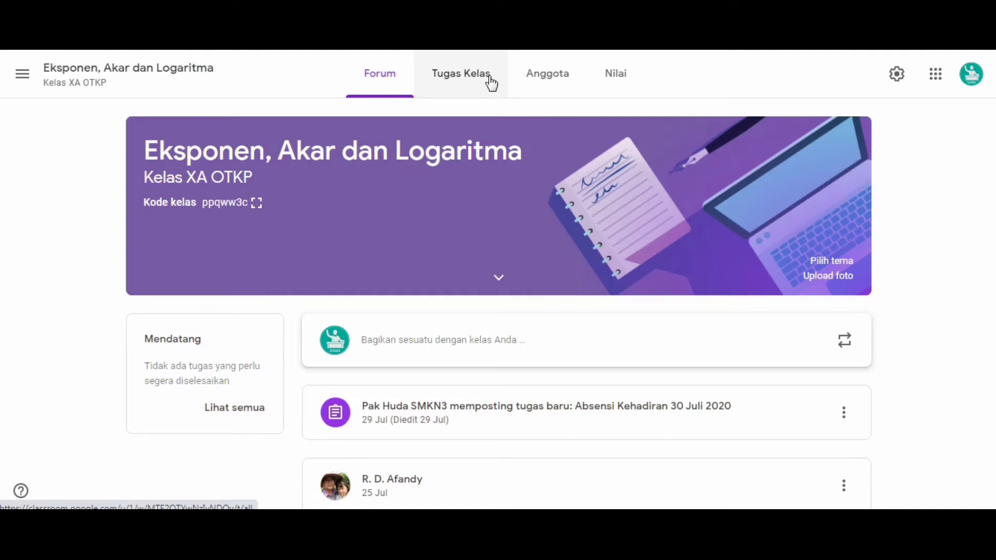
- Open the class's coursework and reuse the post "Absensi Kehadiran 30 Juli 2020" as a new assignment draft
click(490, 84)
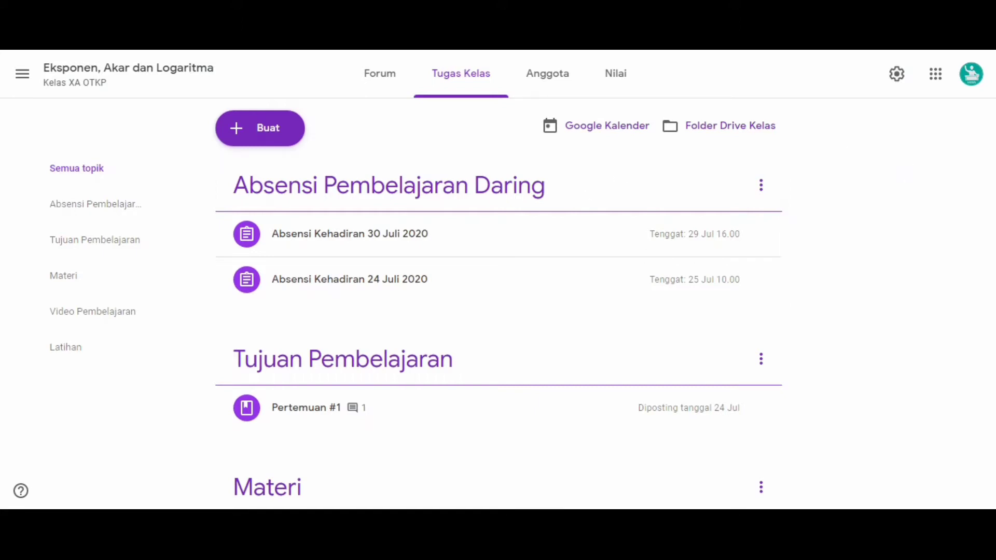
scroll(498, 303, down, 1)
scroll(498, 303, up, 1)
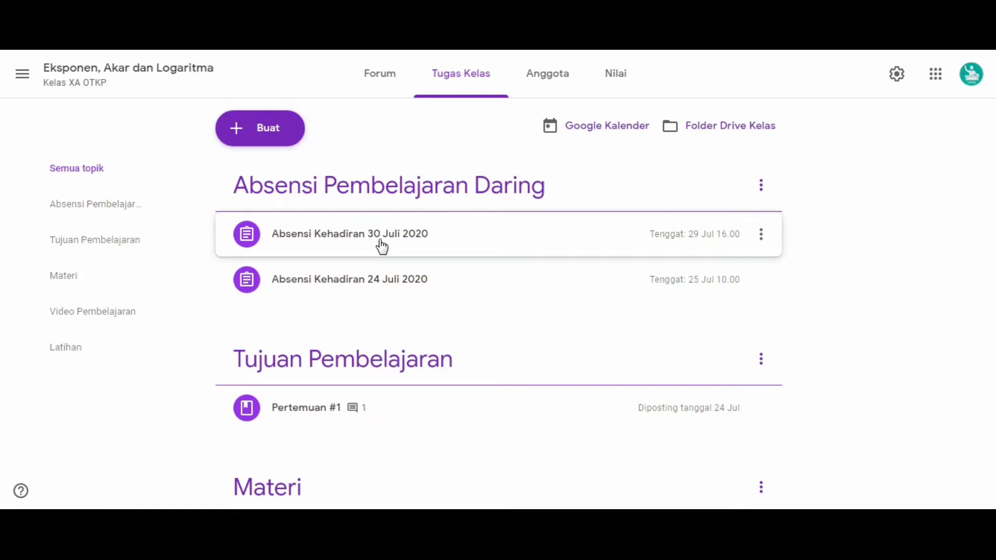
click(269, 138)
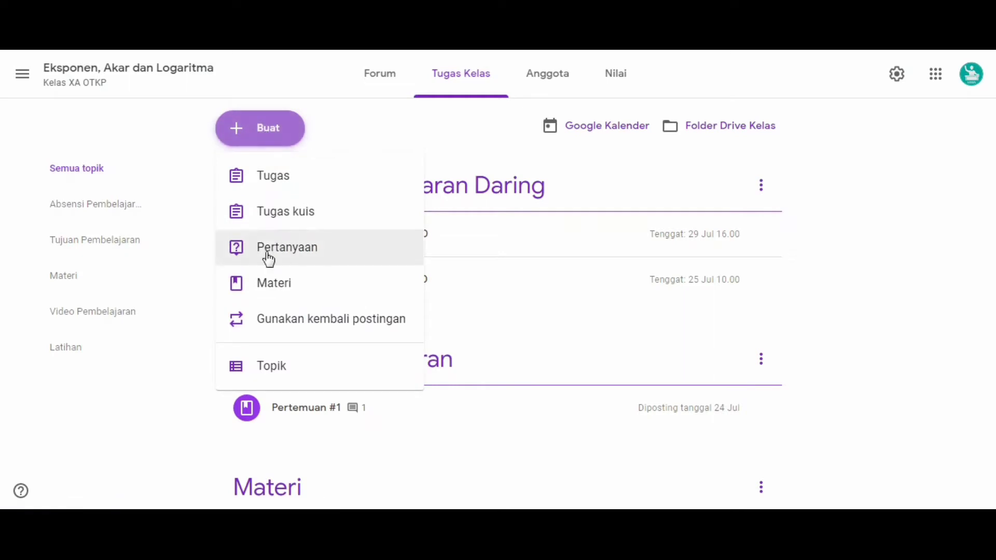
click(274, 323)
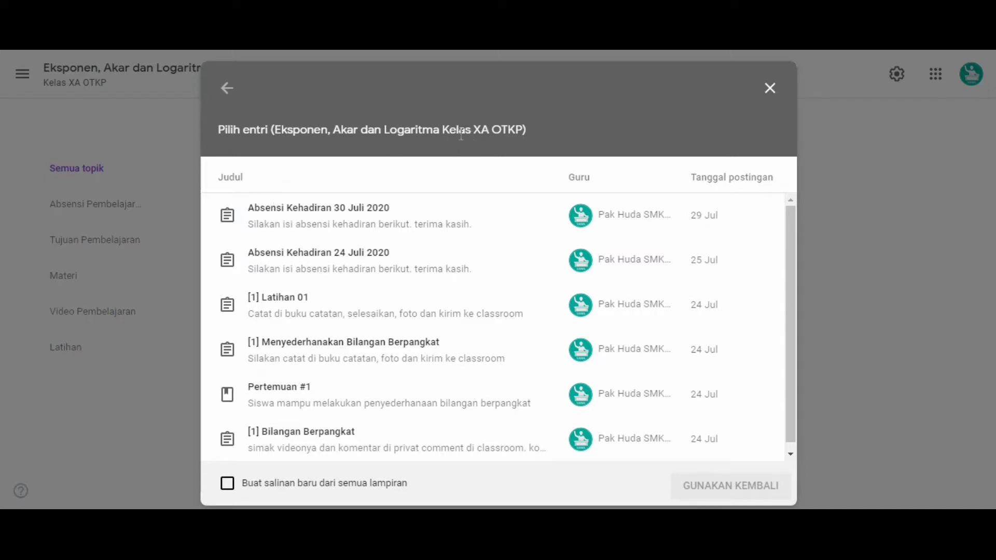
click(365, 213)
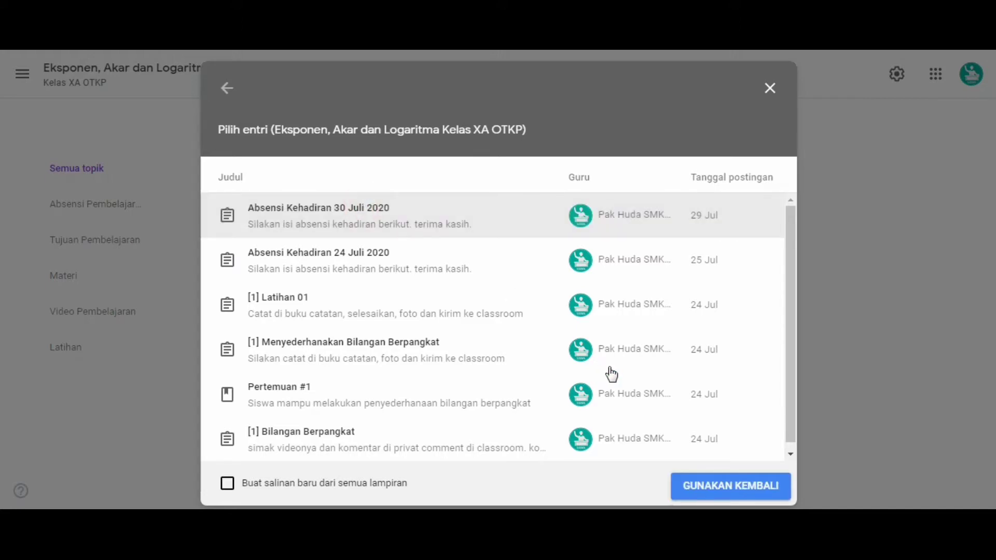
click(695, 493)
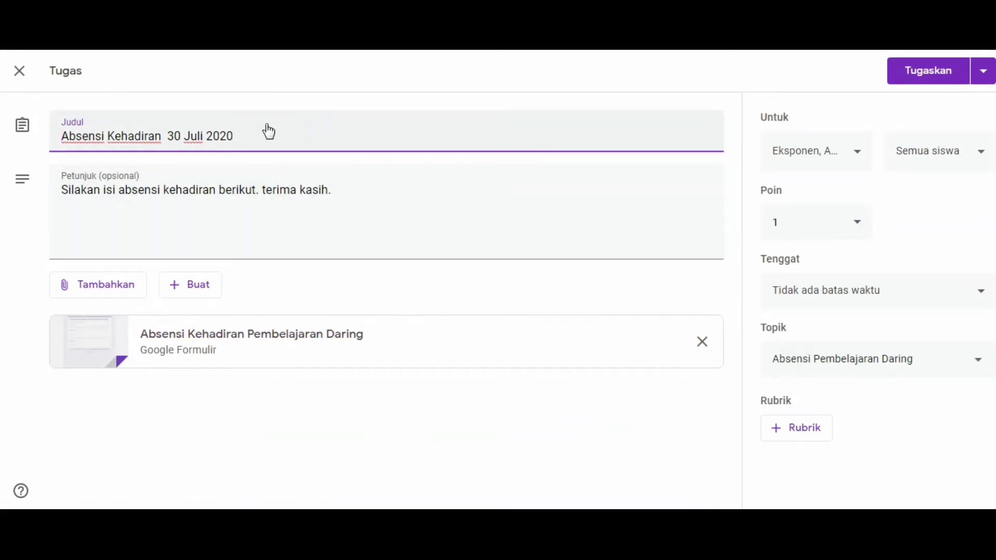
- Change the date in the assignment title so it reads "Absensi Kehadiran 06 Agustus 2020"
click(179, 137)
key(BackSpace)
key(BackSpace)
text(06)
drag(203, 136, 184, 135)
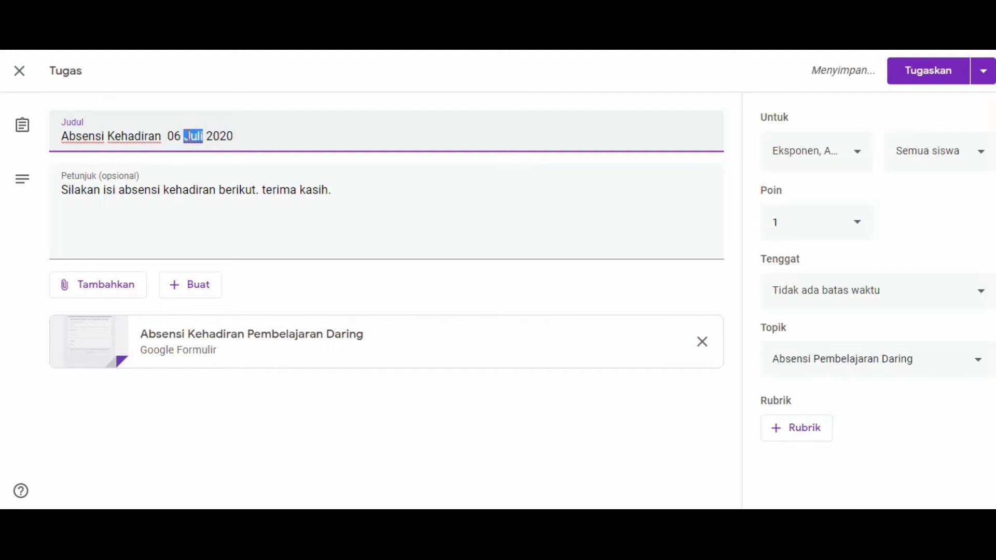
text(Agst)
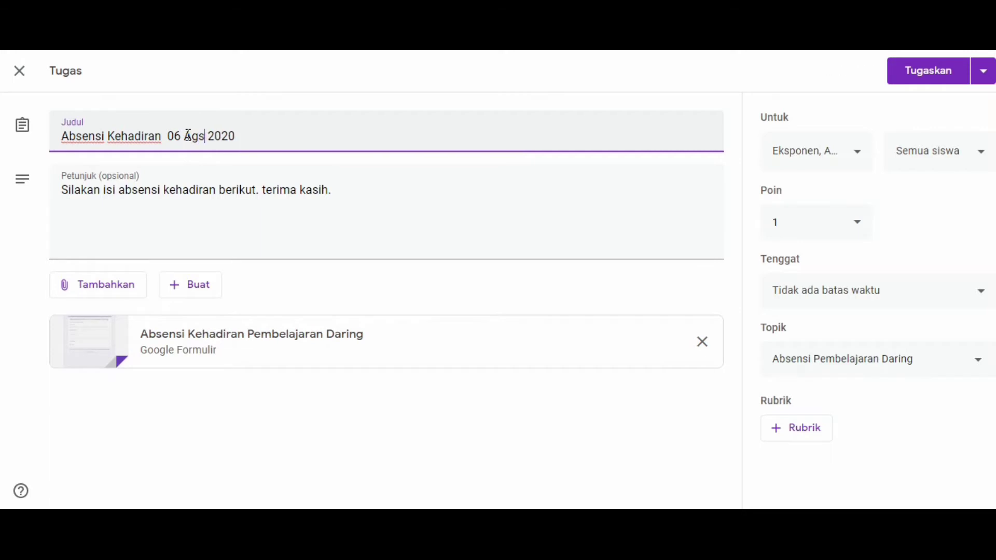
text(us)
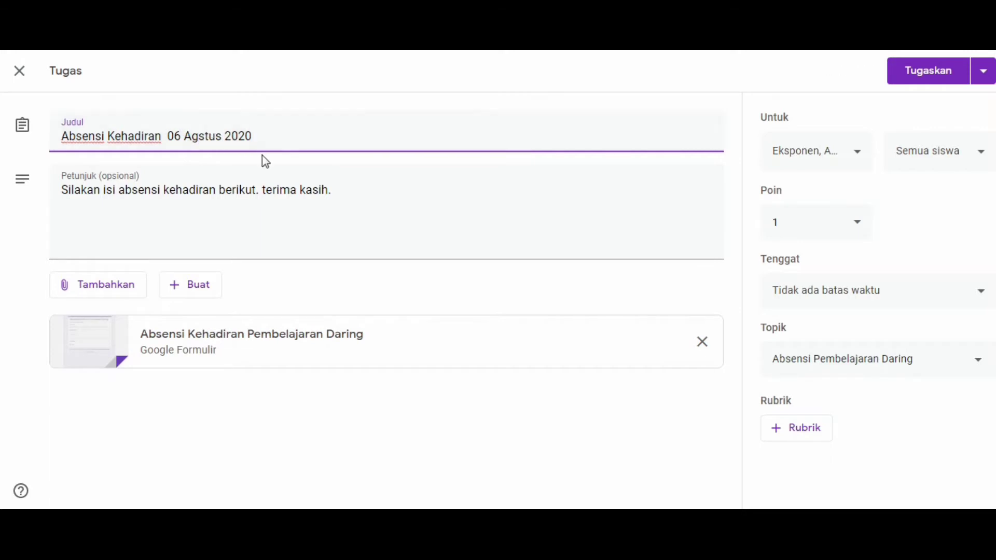
key(BackSpace)
key(BackSpace)
key(BackSpace)
key(BackSpace)
text(ustus)
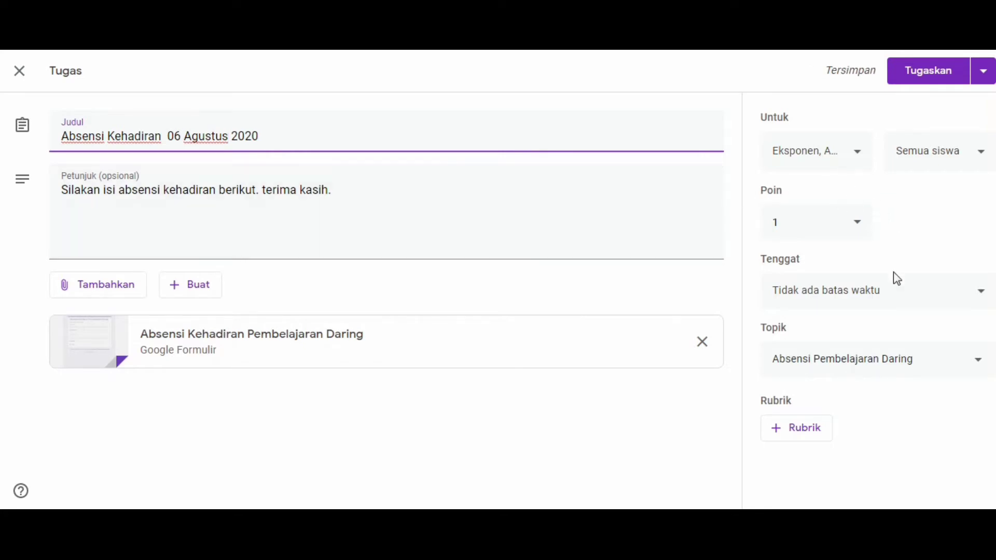
- Set the assignment's due date to 6 Agu 2020 at 16.00 and assign it to the class
click(972, 300)
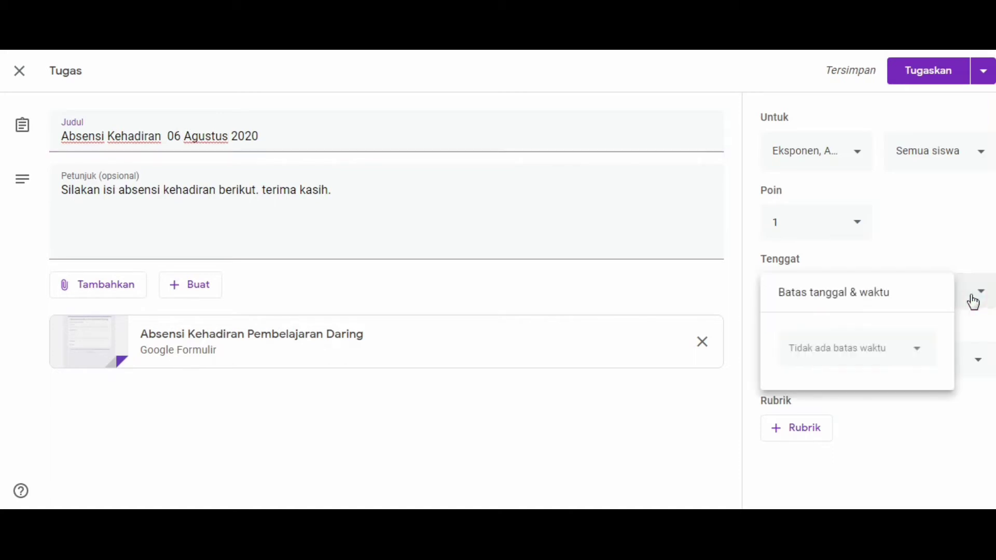
click(889, 365)
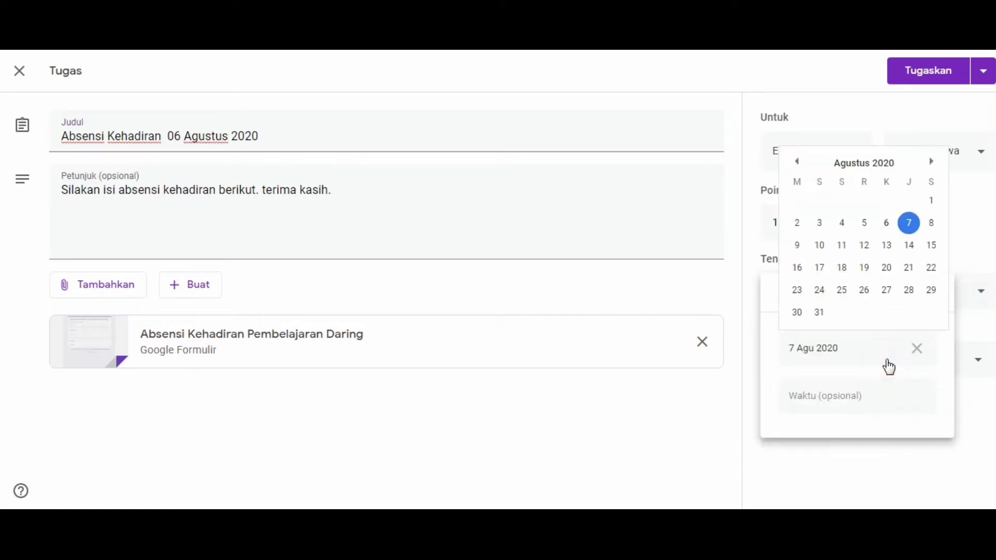
click(886, 225)
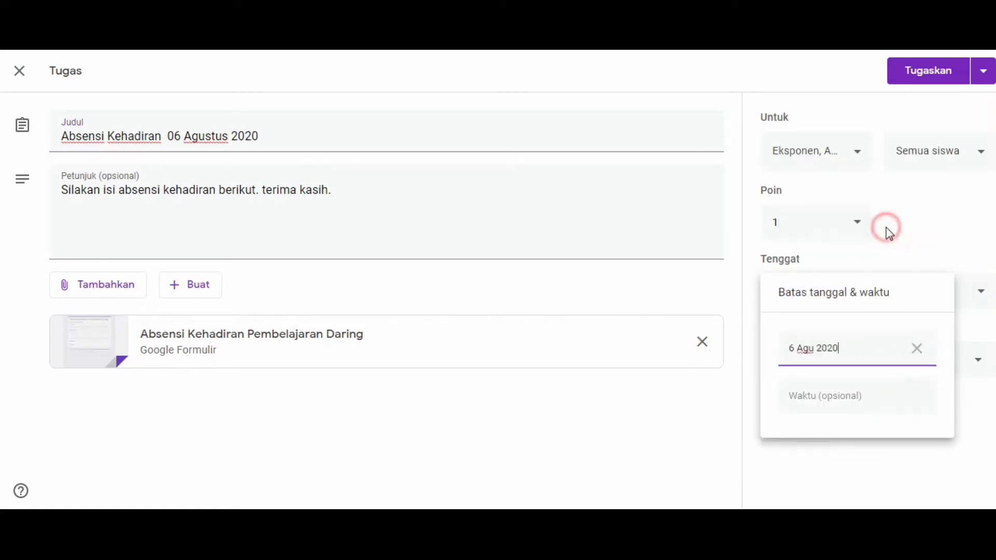
click(840, 398)
text(1)
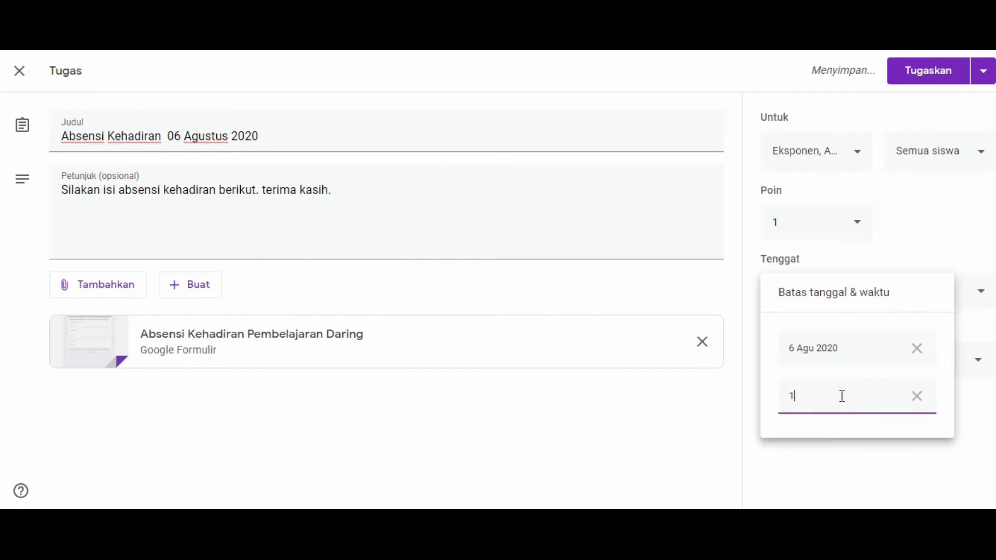
text(6.00)
click(909, 244)
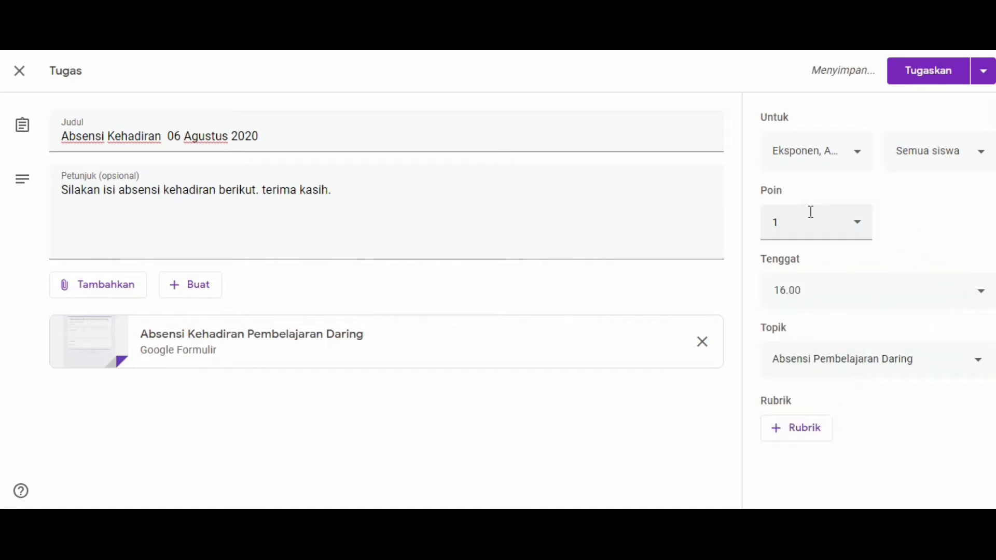
click(909, 71)
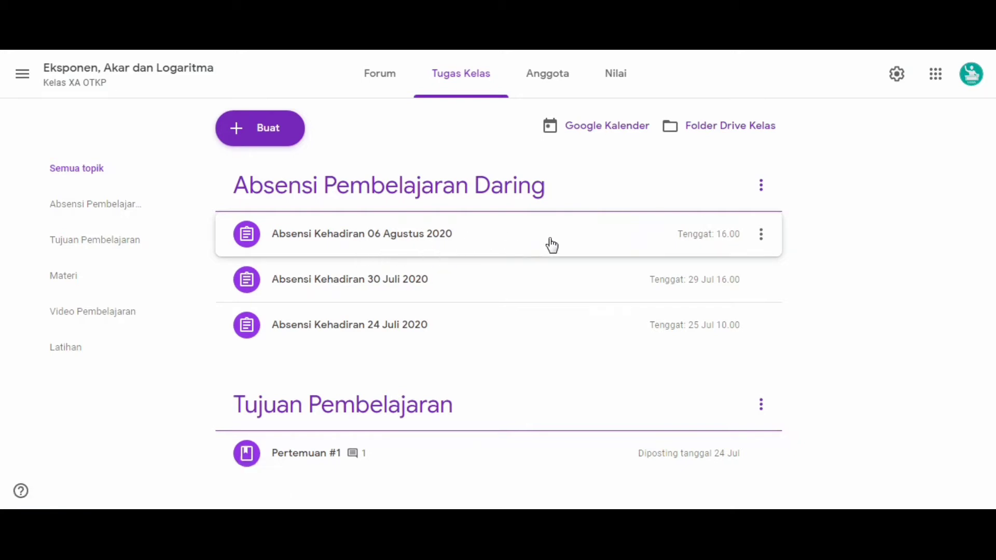
- Start reusing another post and choose "Eksponen, Akar dan Logaritma" Kelas XB OTKP as the source class
scroll(992, 207, down, 1)
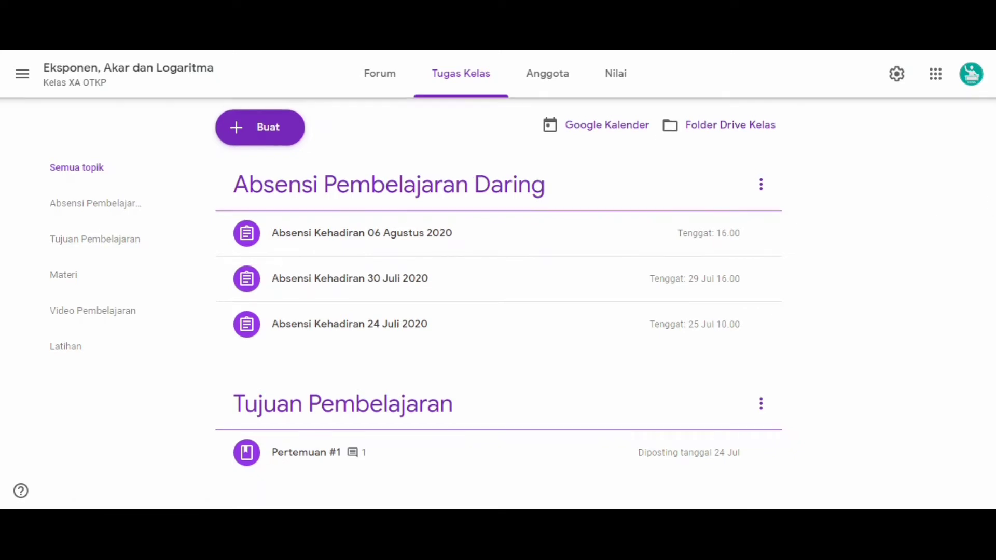
scroll(498, 301, down, 2)
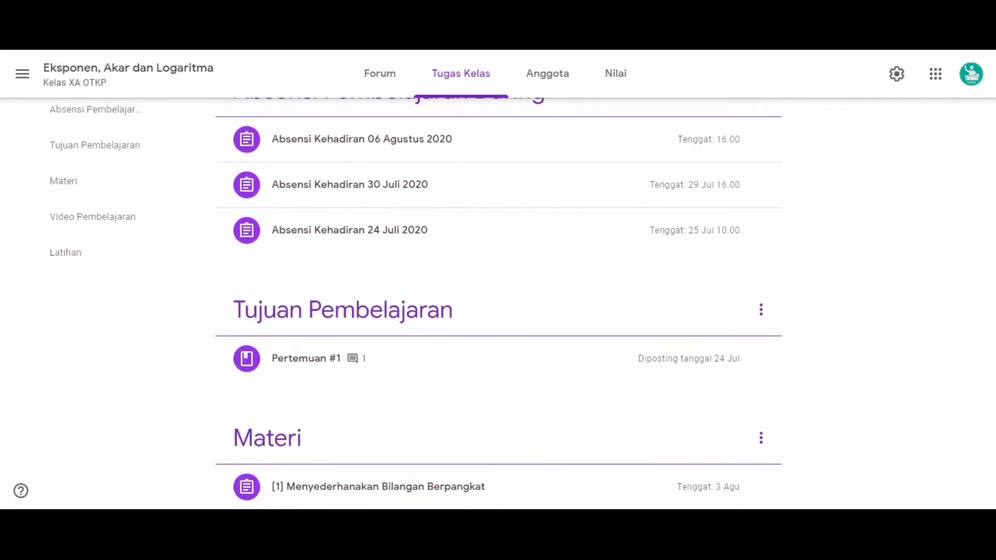
scroll(498, 301, up, 2)
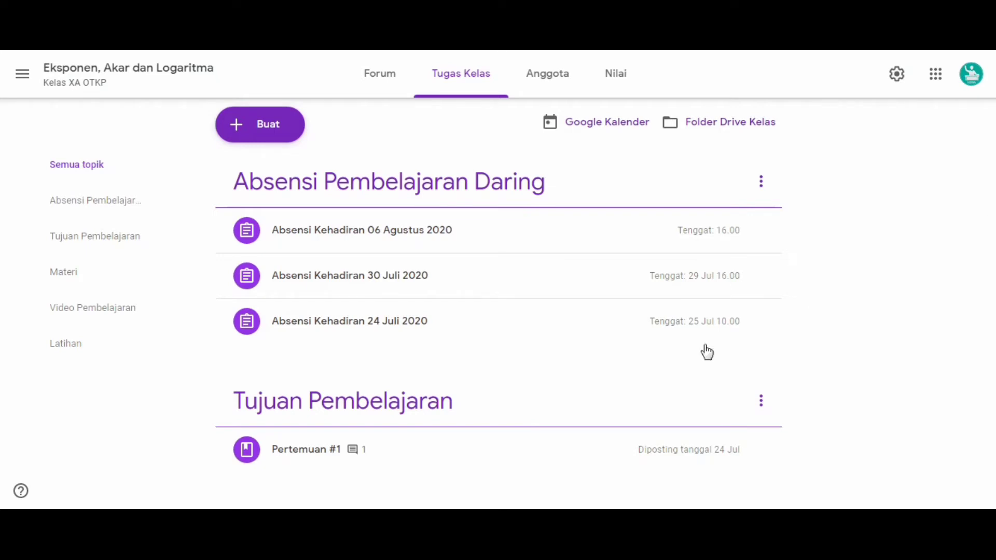
click(253, 133)
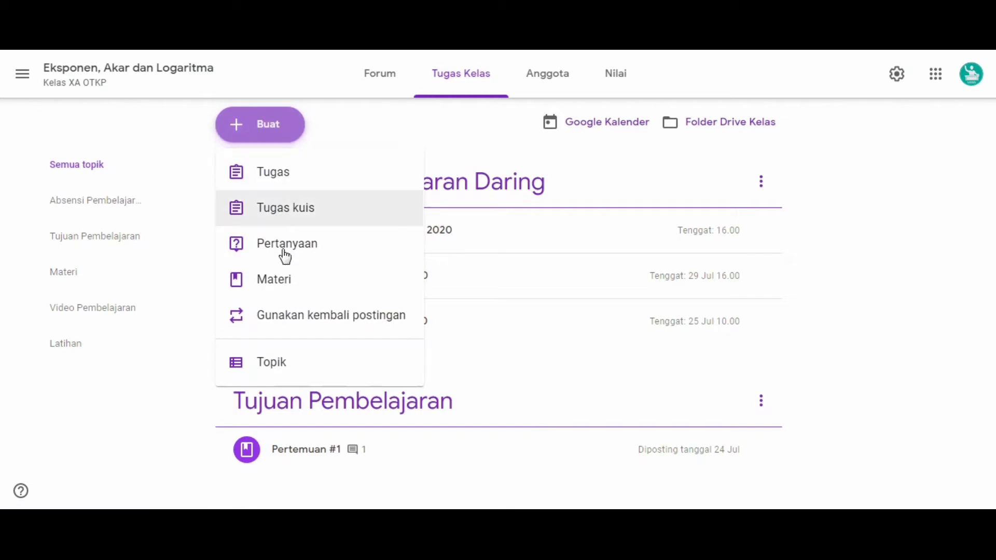
click(302, 324)
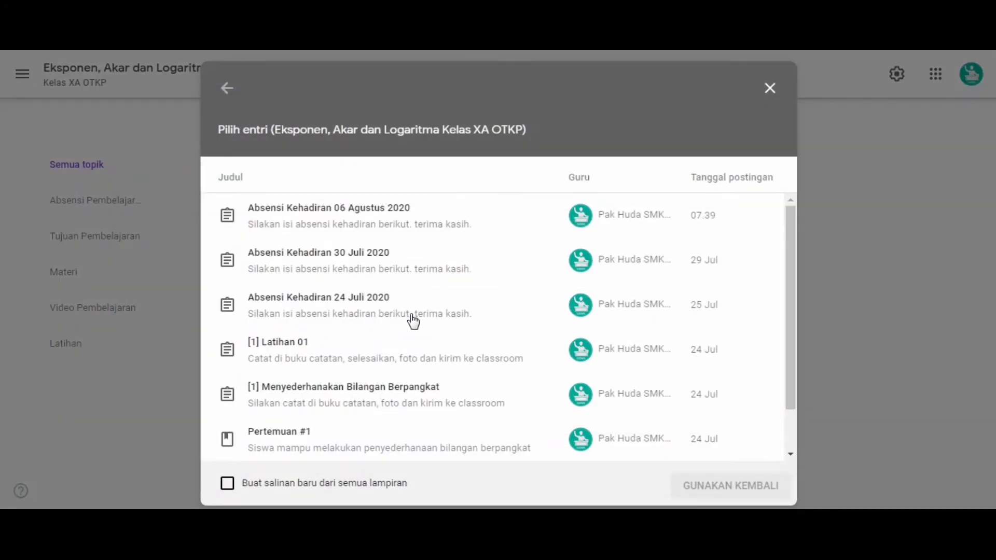
click(226, 91)
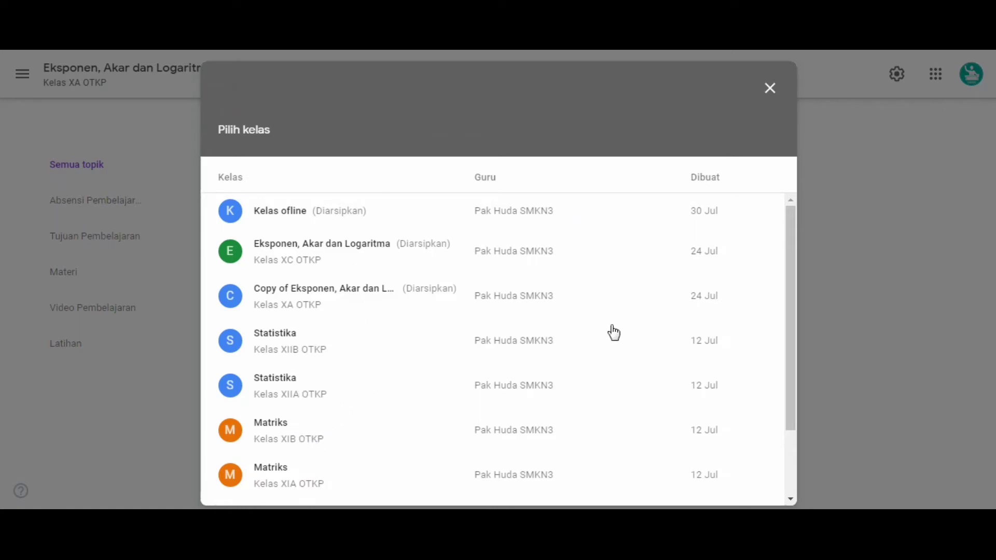
drag(798, 348, 787, 412)
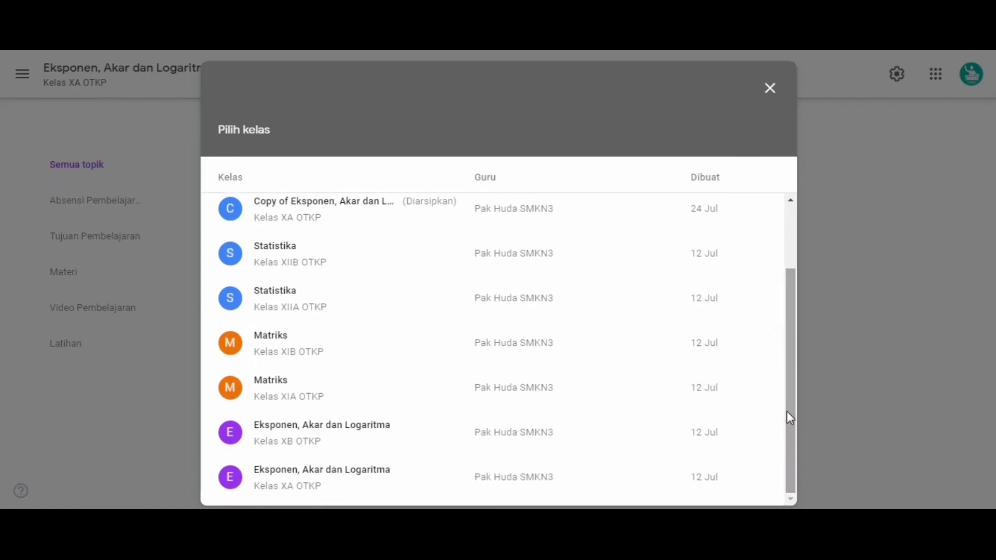
click(323, 425)
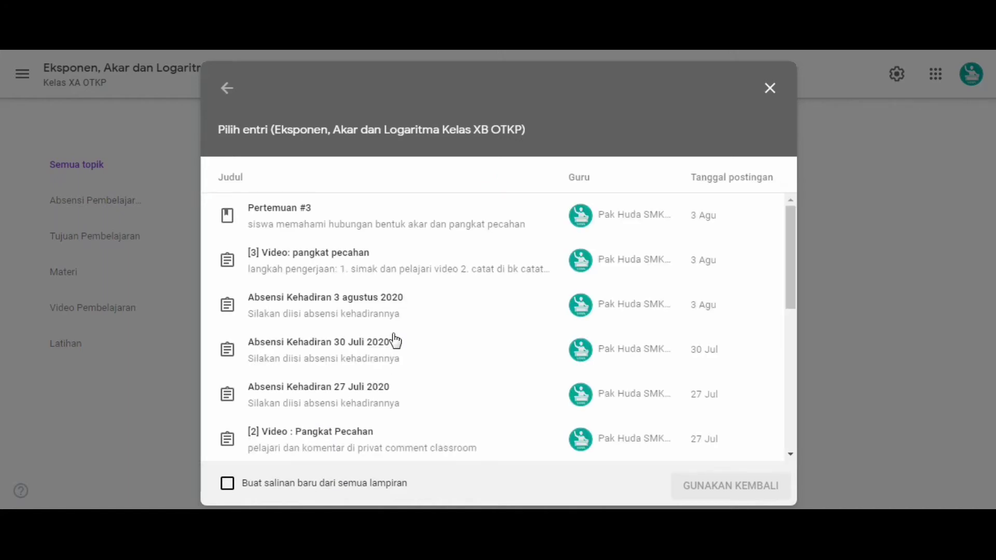
- Reuse the "Pertemuan #3" material and post it to the current class
click(279, 225)
click(721, 487)
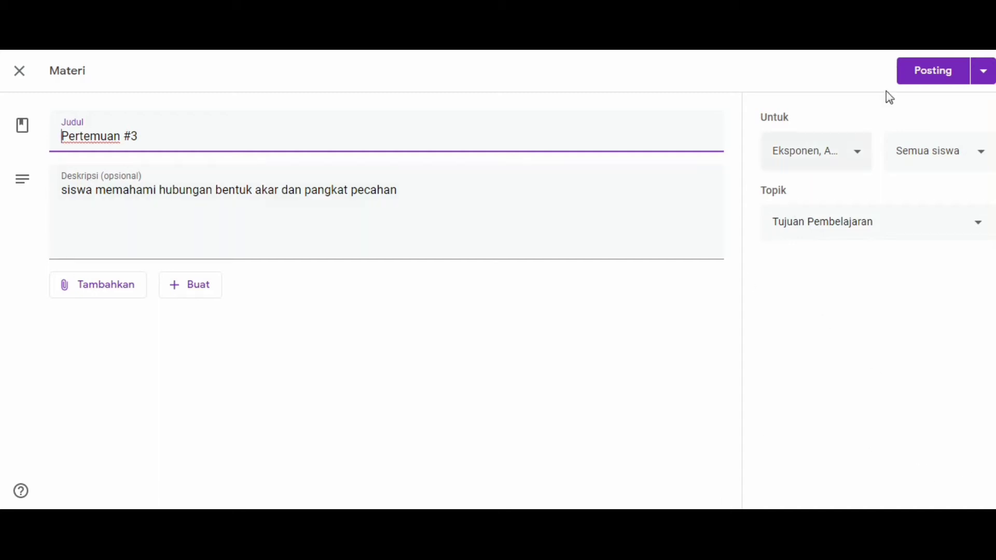
click(917, 78)
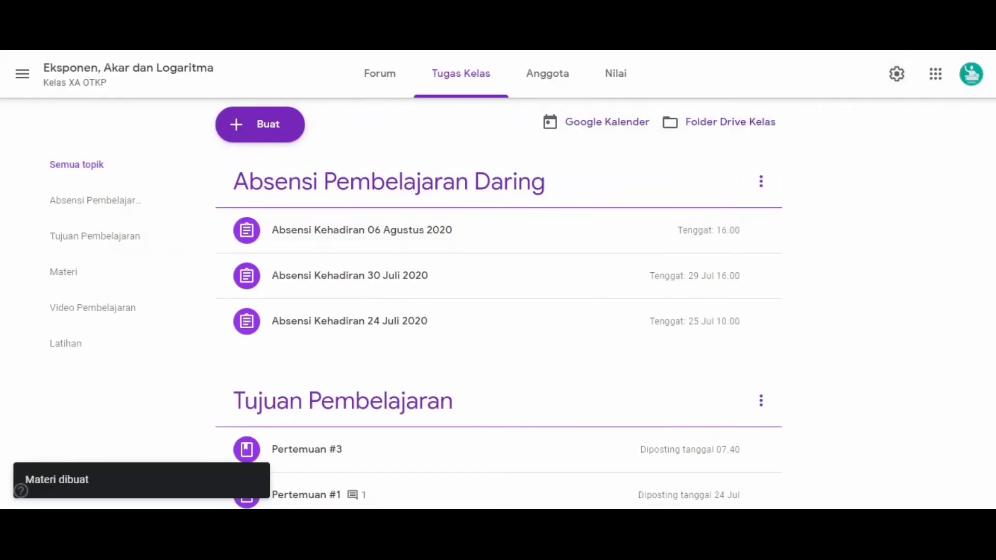
- Delete the "Pertemuan #3" material from the Tujuan Pembelajaran topic
scroll(540, 288, down, 2)
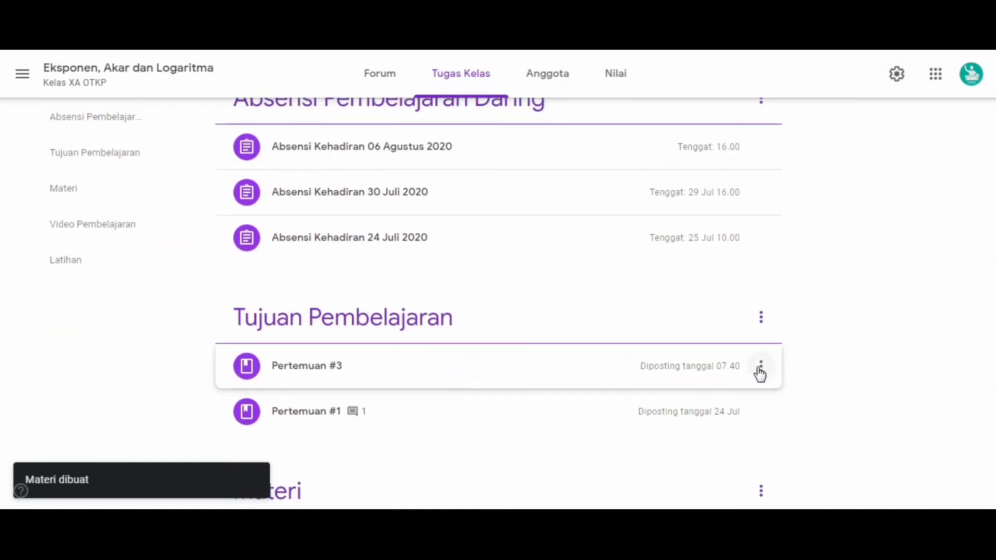
click(761, 373)
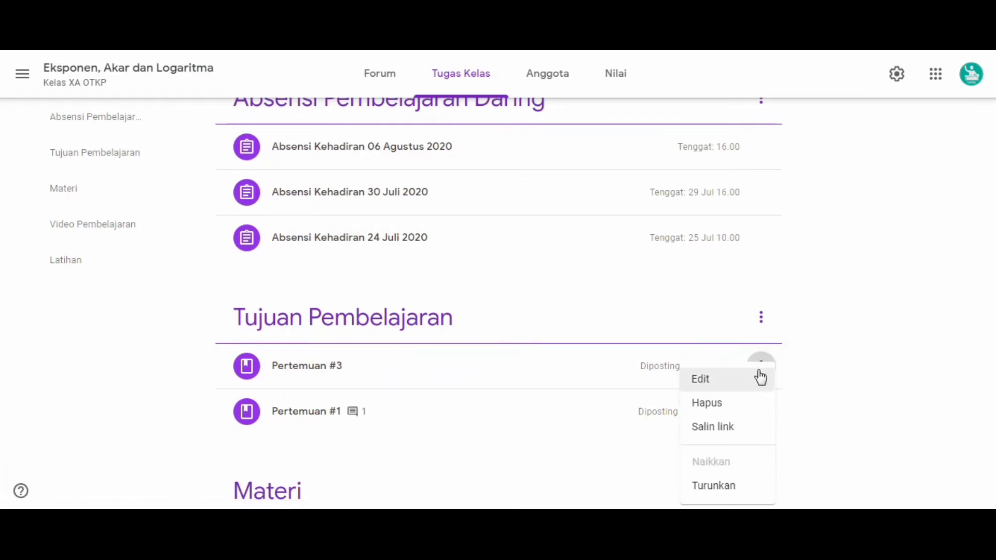
click(728, 403)
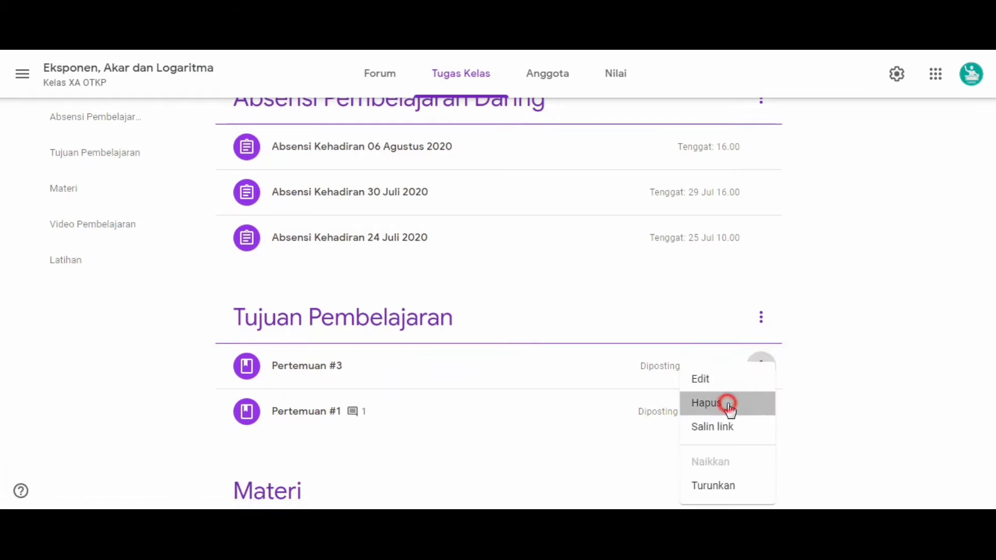
click(568, 314)
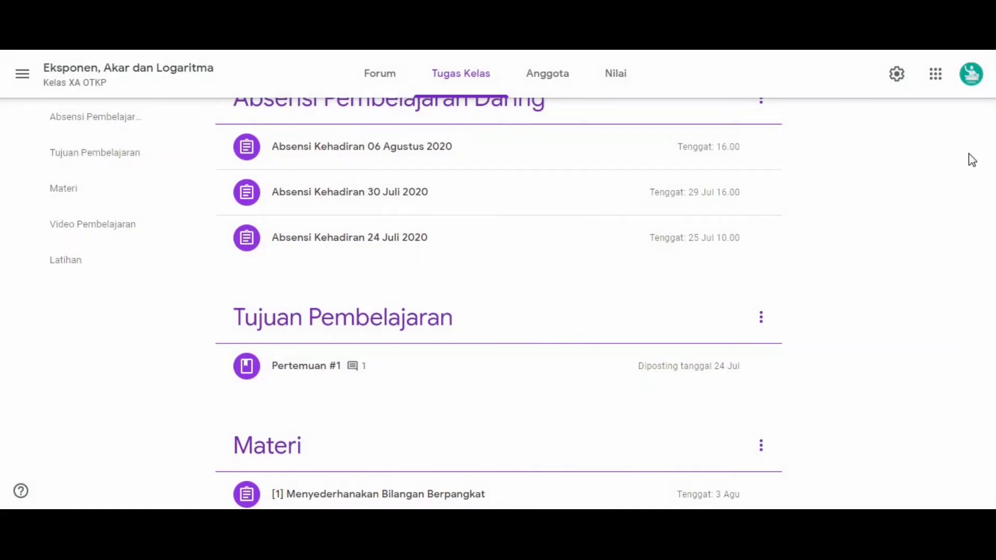
- Reuse the "Pertemuan #2" material from Kelas XB OTKP as a new material draft
scroll(993, 165, up, 1)
scroll(498, 301, up, 2)
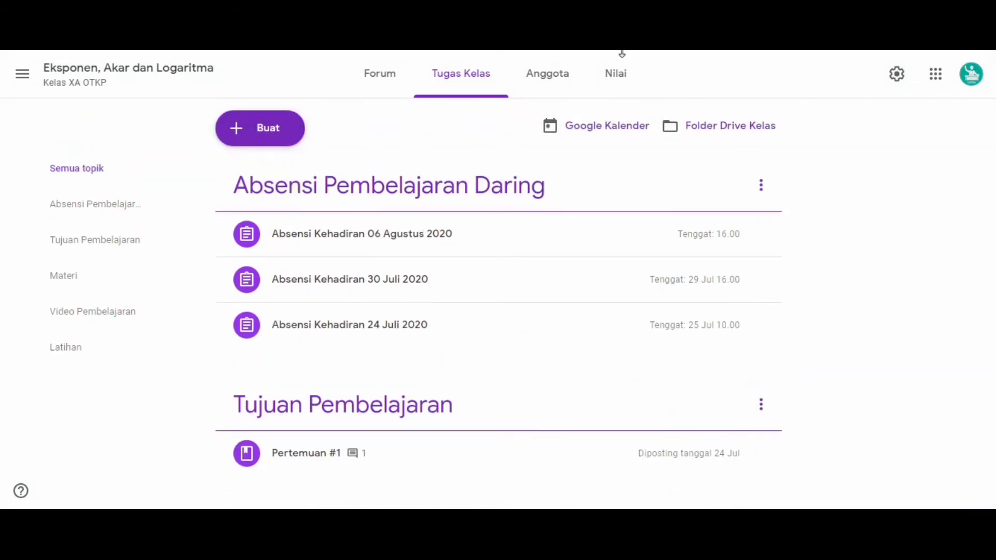
click(251, 132)
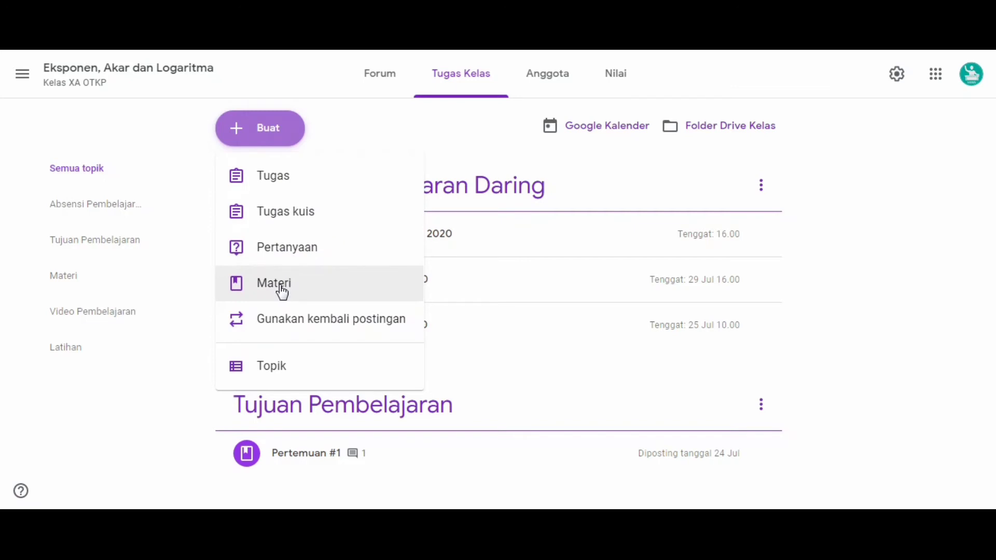
click(291, 321)
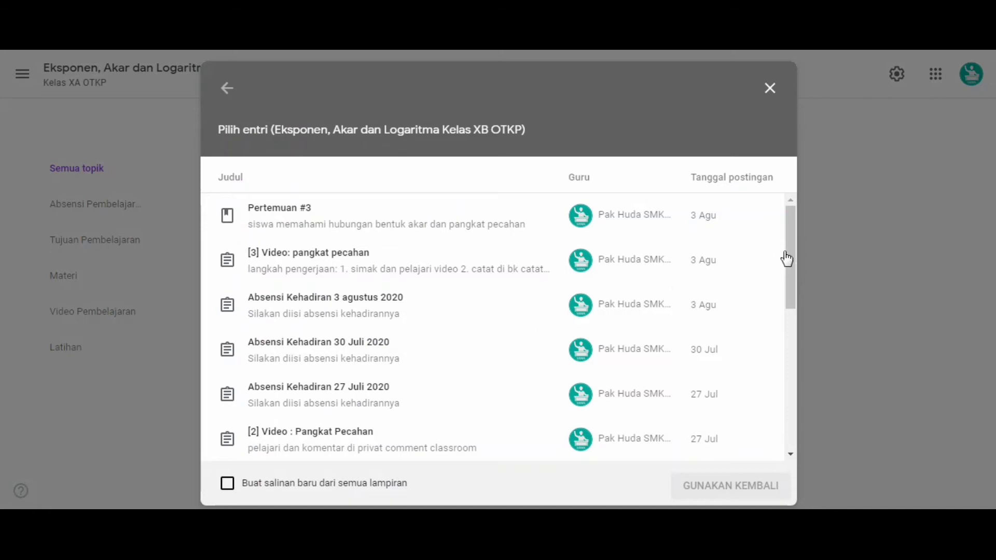
drag(788, 252, 785, 337)
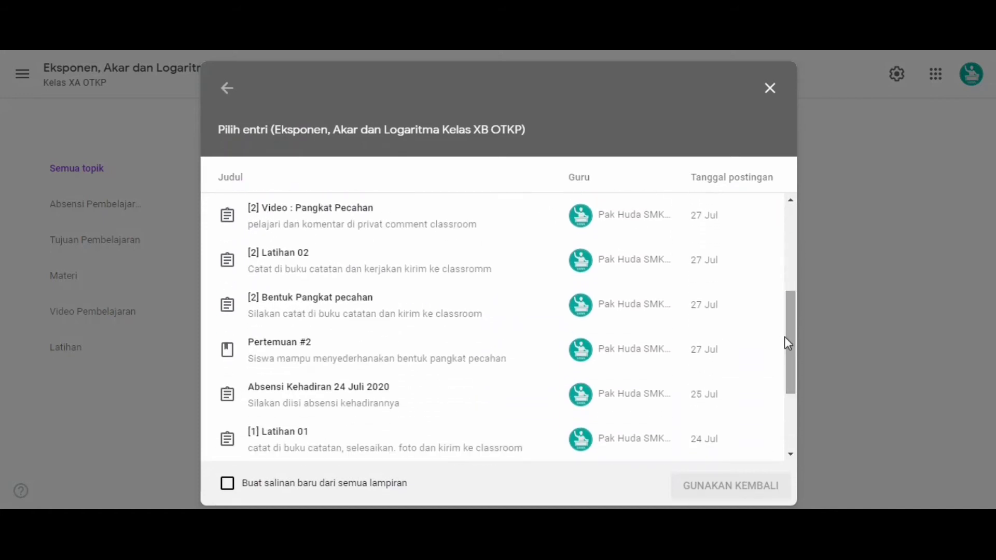
click(369, 360)
click(705, 487)
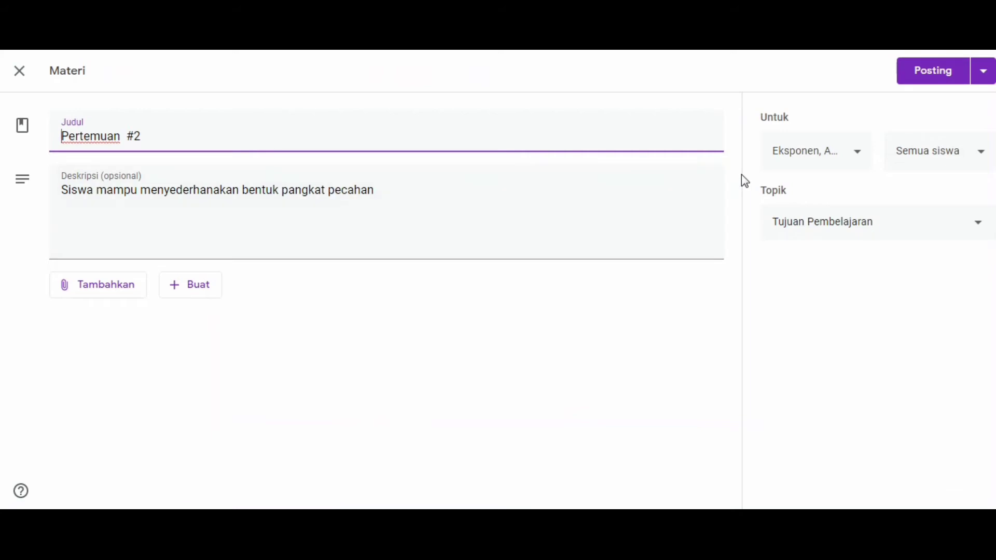
- Post the "Pertemuan #2" material and move it below "Pertemuan #1" in the Tujuan Pembelajaran topic
click(916, 74)
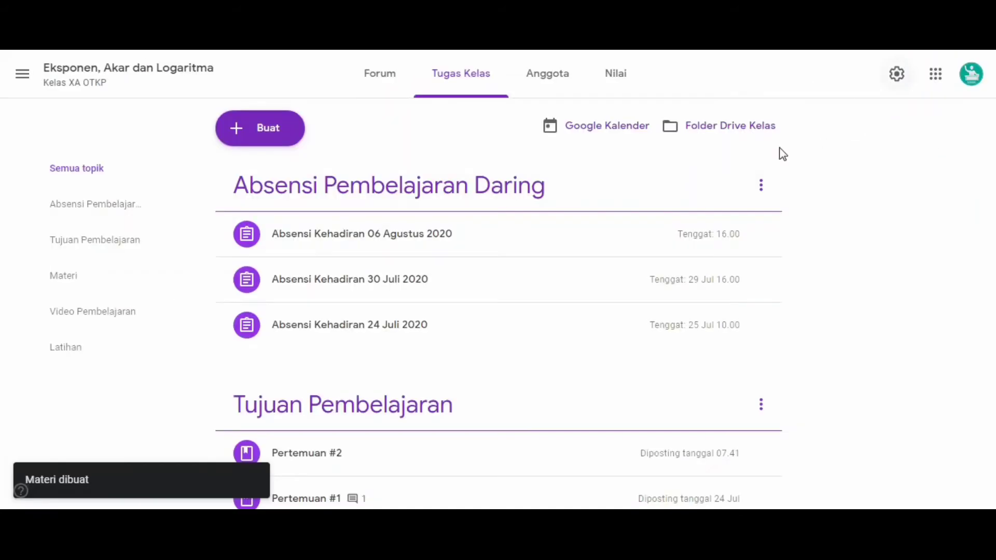
scroll(633, 329, down, 3)
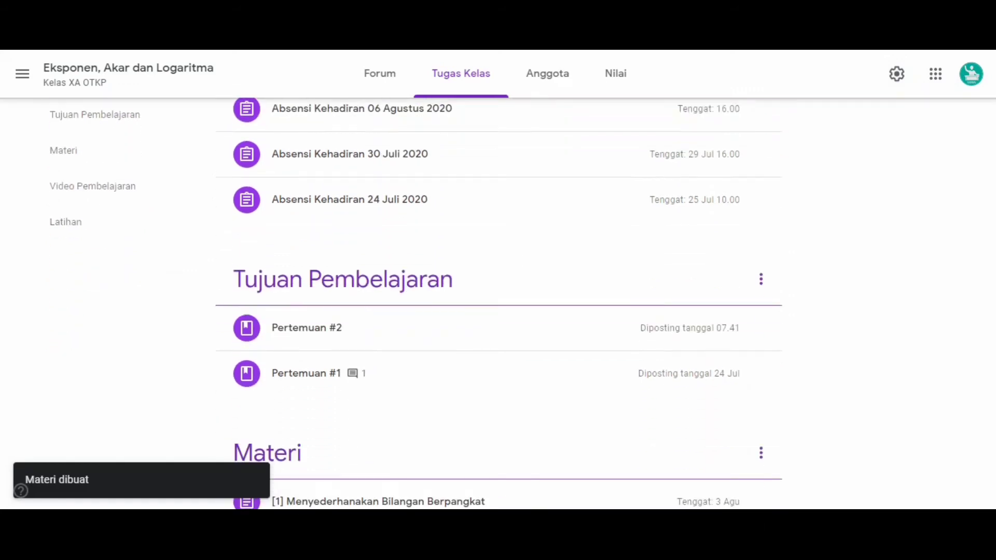
drag(584, 309, 578, 351)
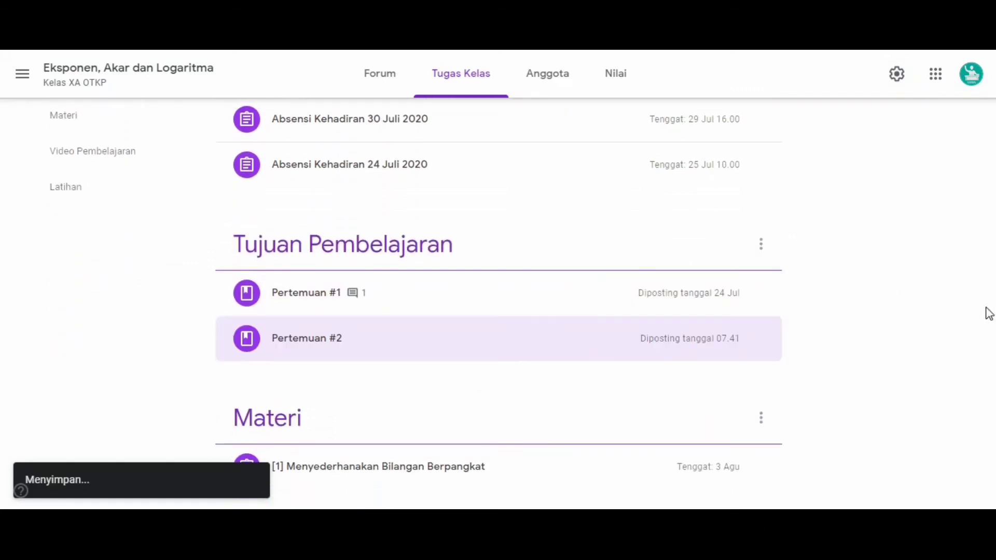
- Reuse the "[2] Bentuk Pangkat pecahan" assignment from Kelas XB OTKP as a new assignment draft
scroll(498, 291, down, 2)
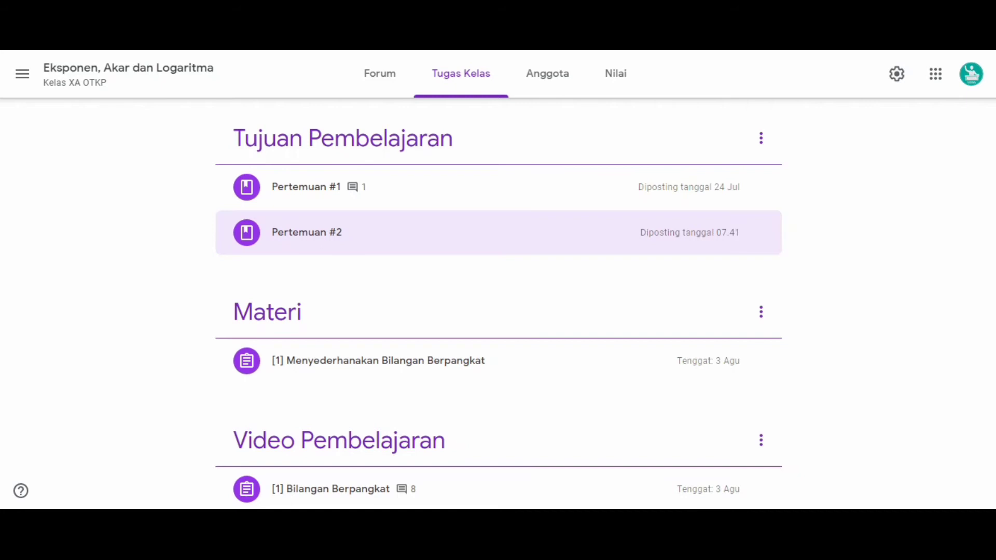
scroll(263, 150, up, 5)
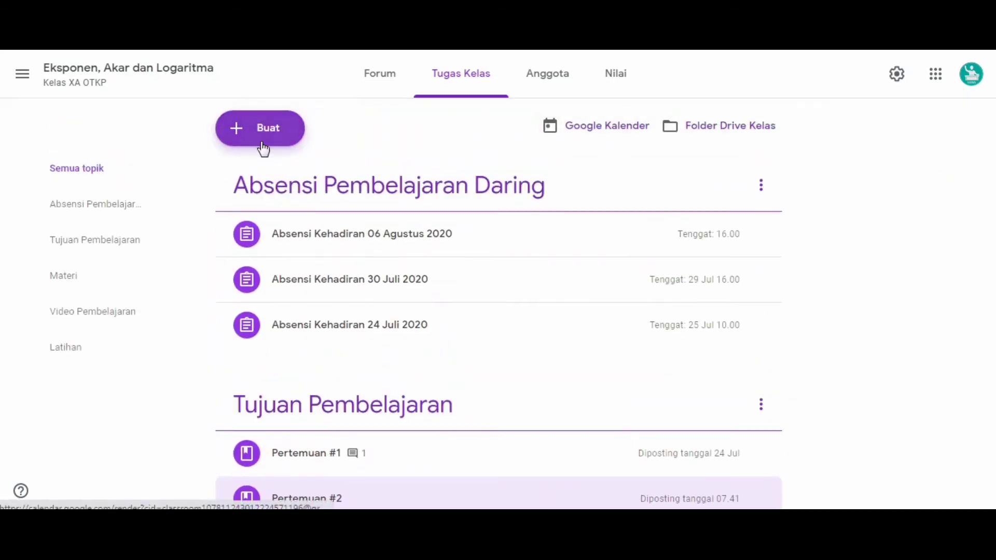
click(263, 148)
click(255, 326)
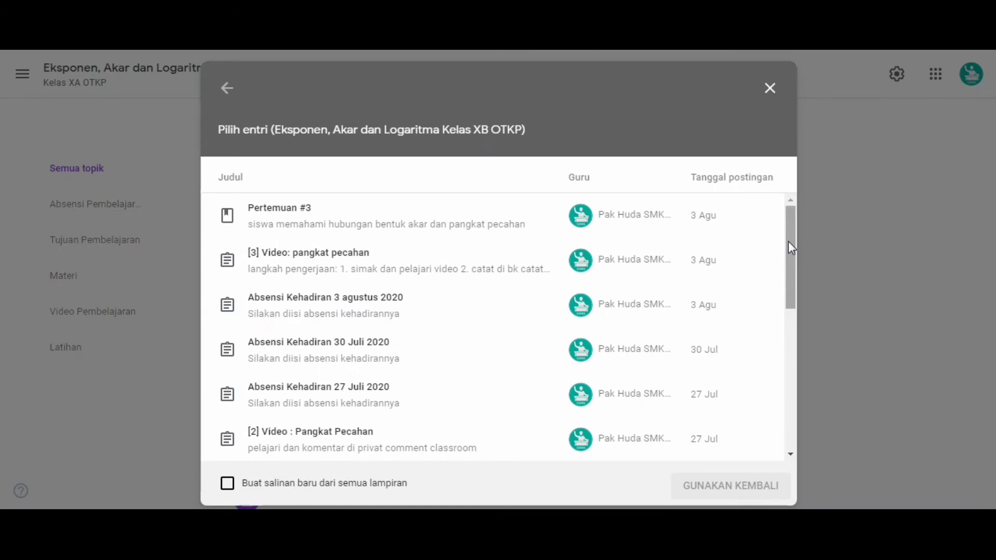
drag(789, 242, 774, 302)
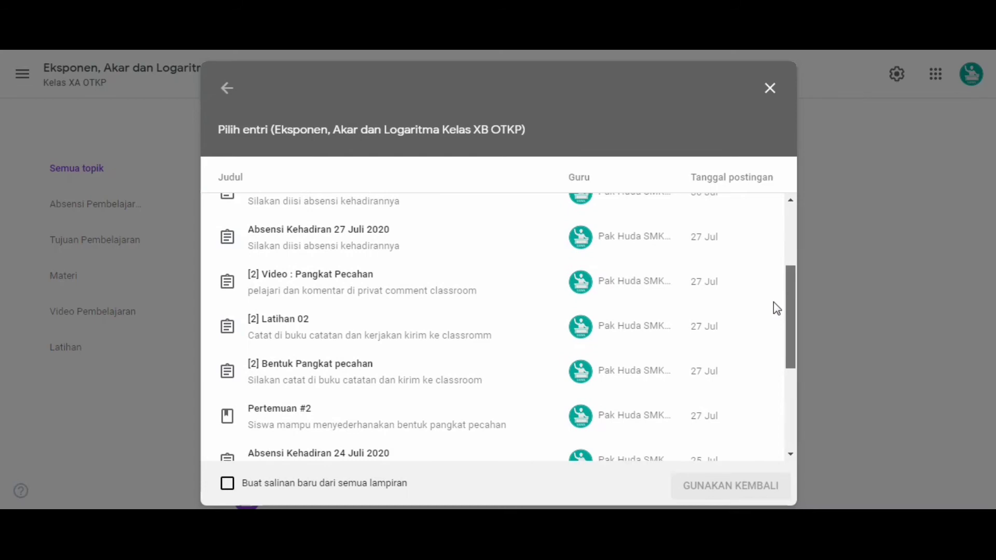
mouse_move(774, 302)
mouse_down()
mouse_move(778, 280)
mouse_move(777, 295)
mouse_up()
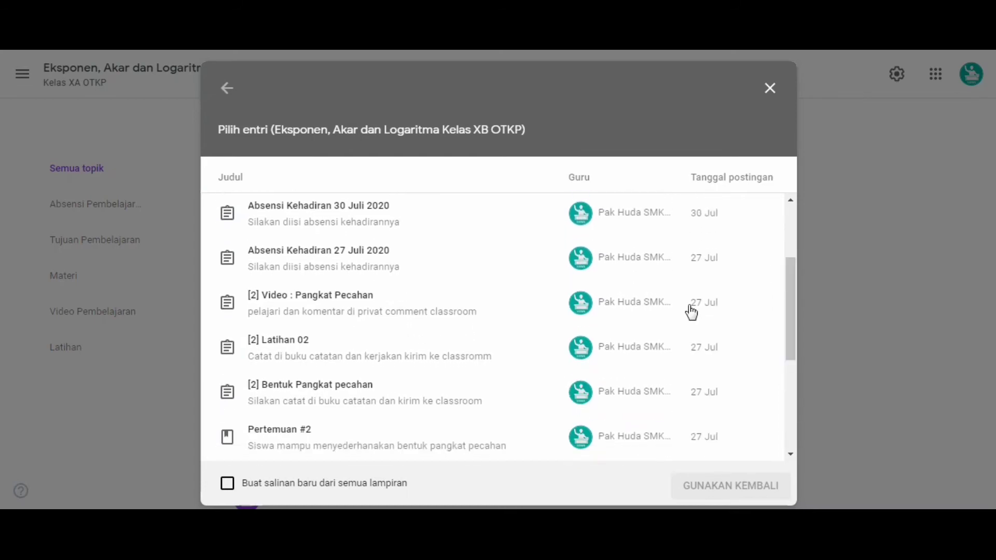
click(341, 399)
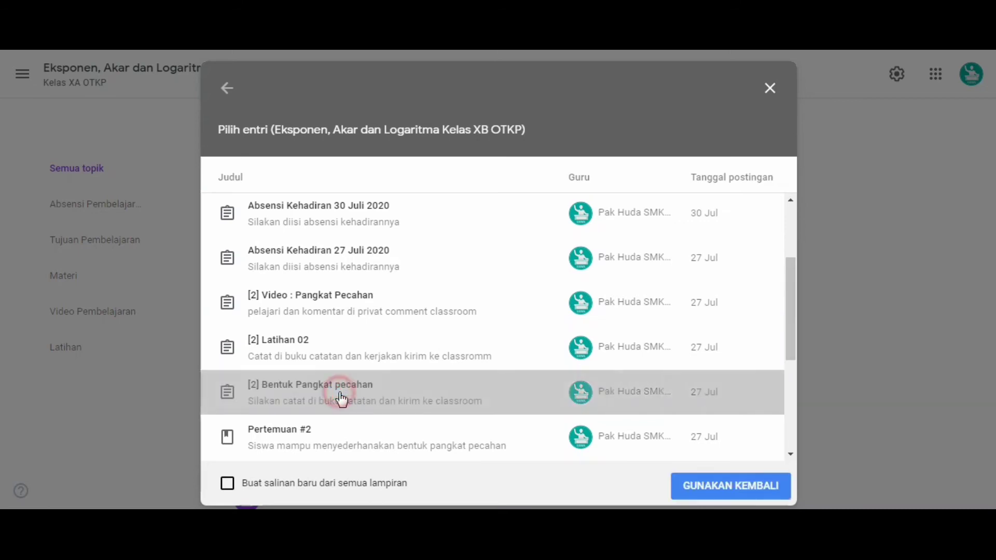
click(685, 485)
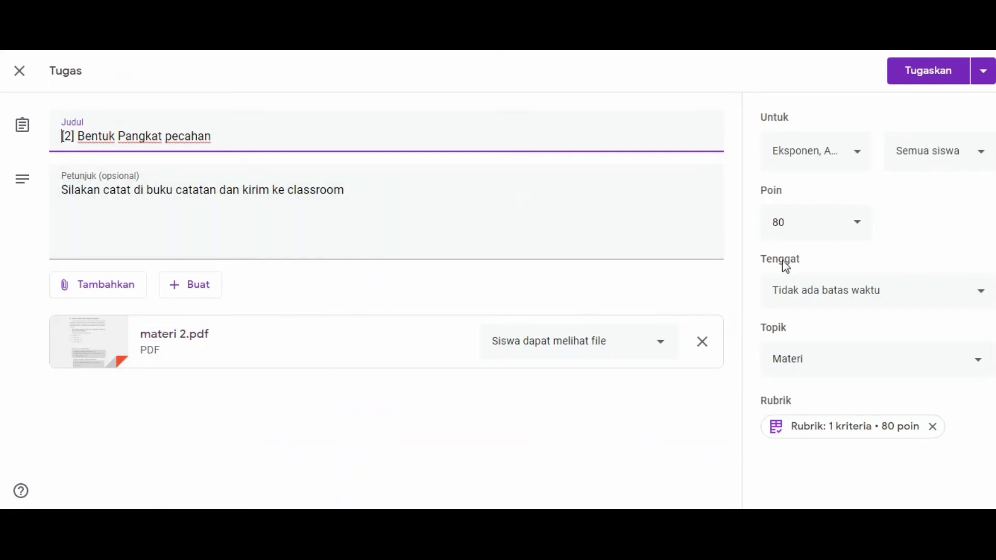
- Set the due date of "[2] Bentuk Pangkat pecahan" to 10 Agu 2020 and assign it to the class
click(956, 301)
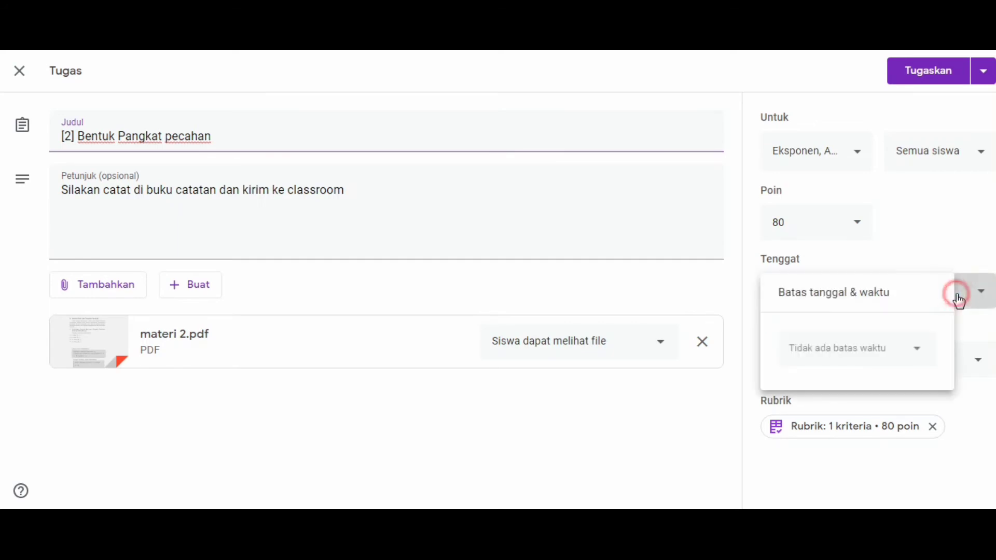
click(886, 353)
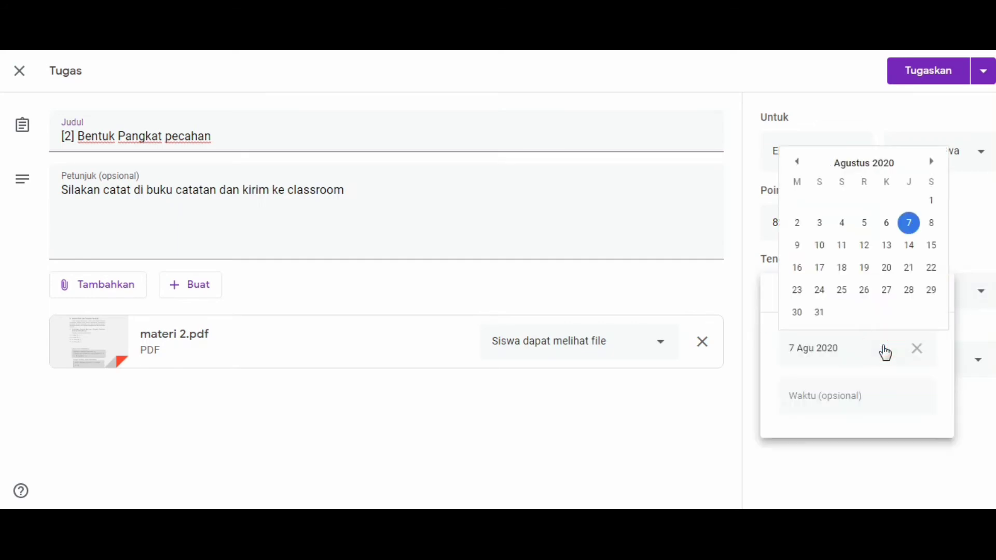
click(819, 245)
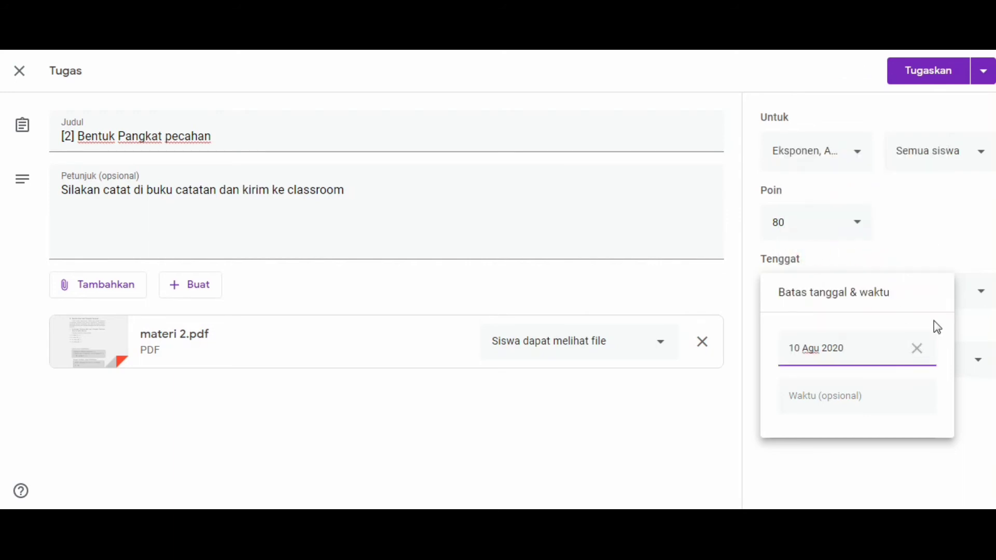
click(948, 220)
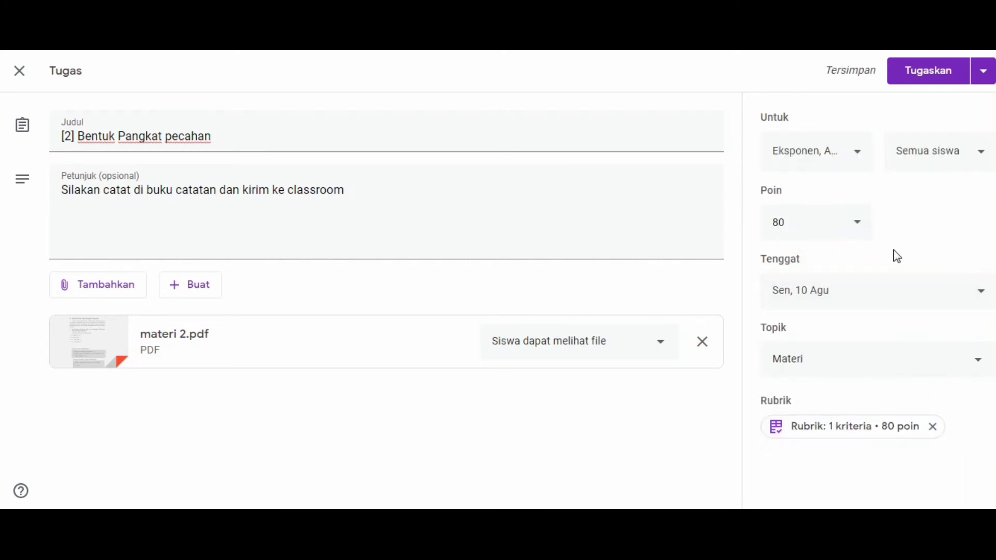
click(925, 73)
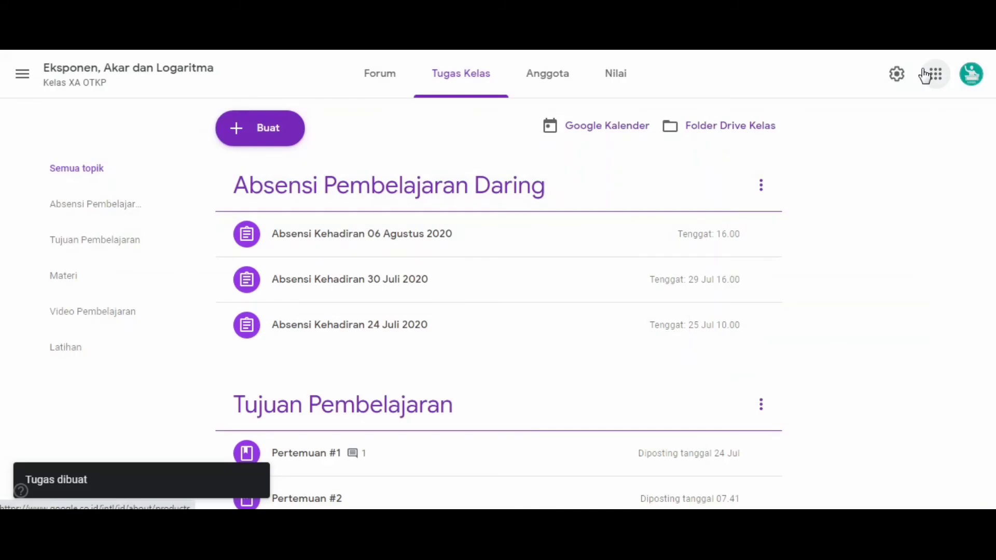
- Look through the coursework topics Materi, Video Pembelajaran and Latihan to check which posts each one contains
scroll(498, 303, down, 4)
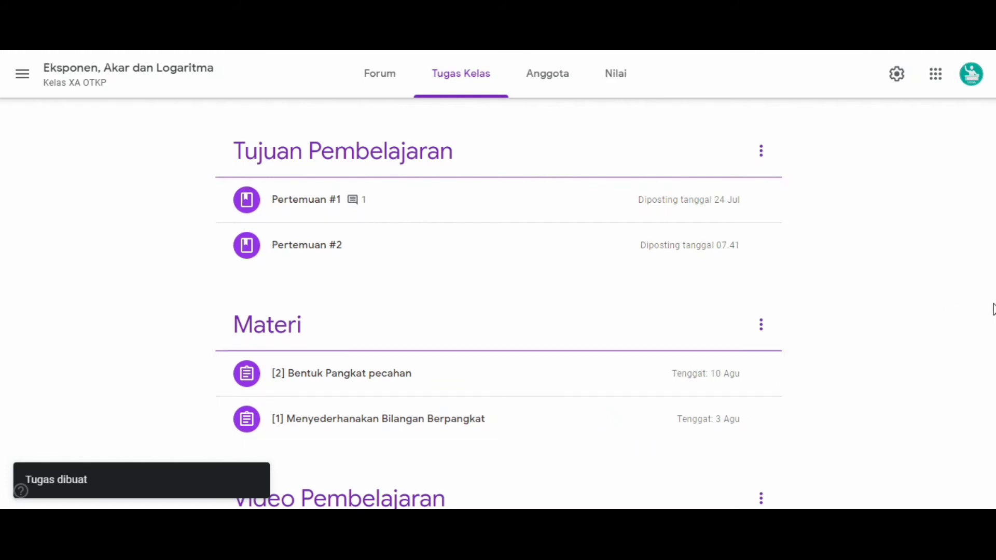
scroll(498, 303, down, 4)
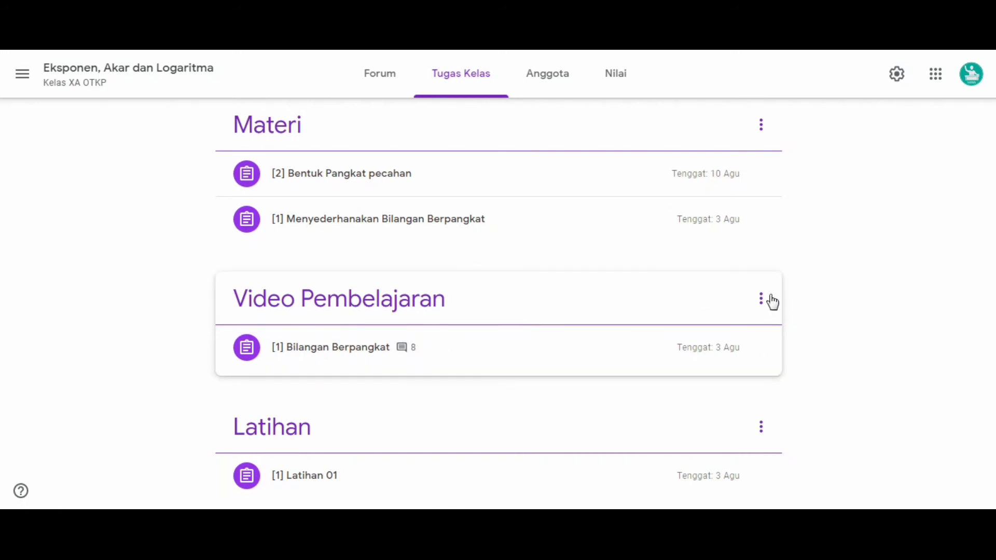
scroll(498, 304, up, 1)
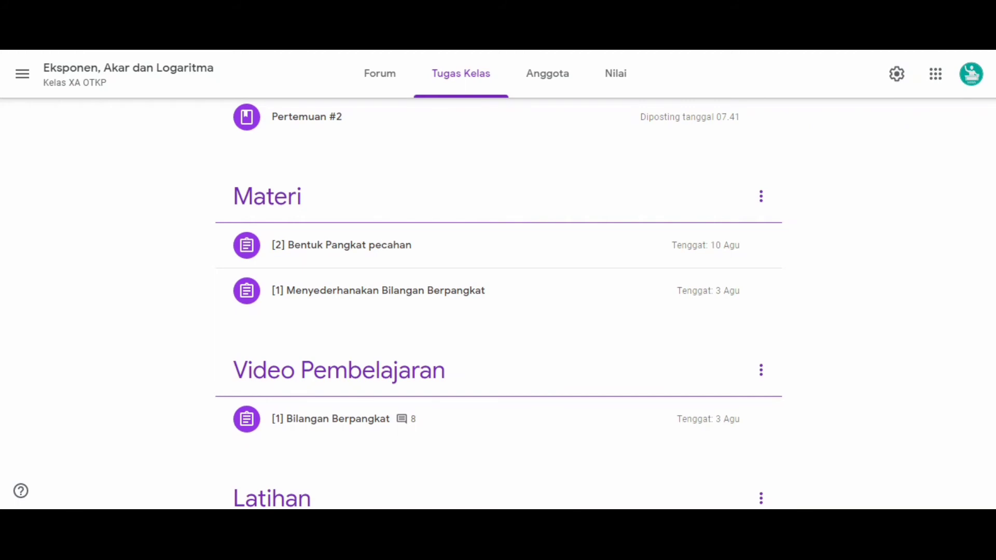
scroll(498, 304, up, 5)
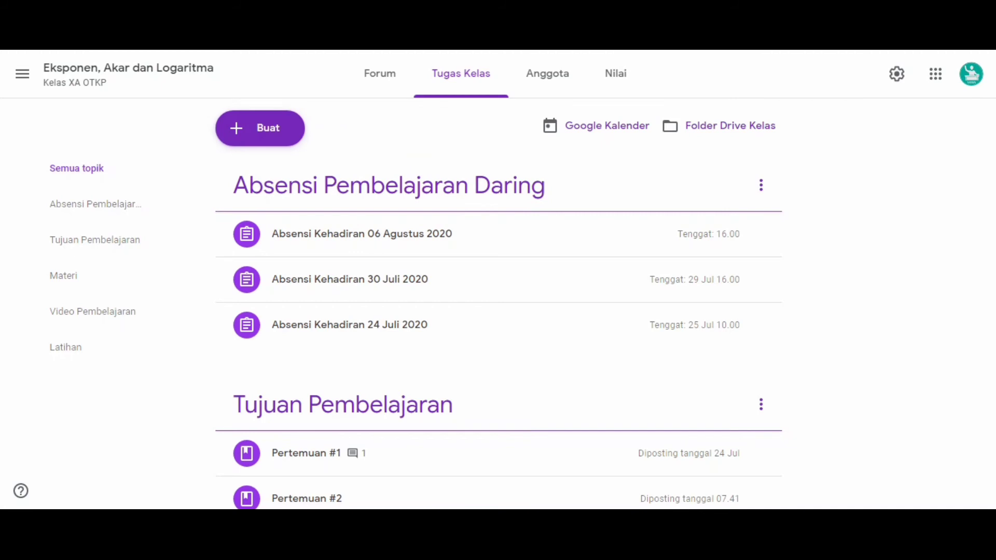
scroll(498, 303, down, 1)
scroll(498, 304, down, 8)
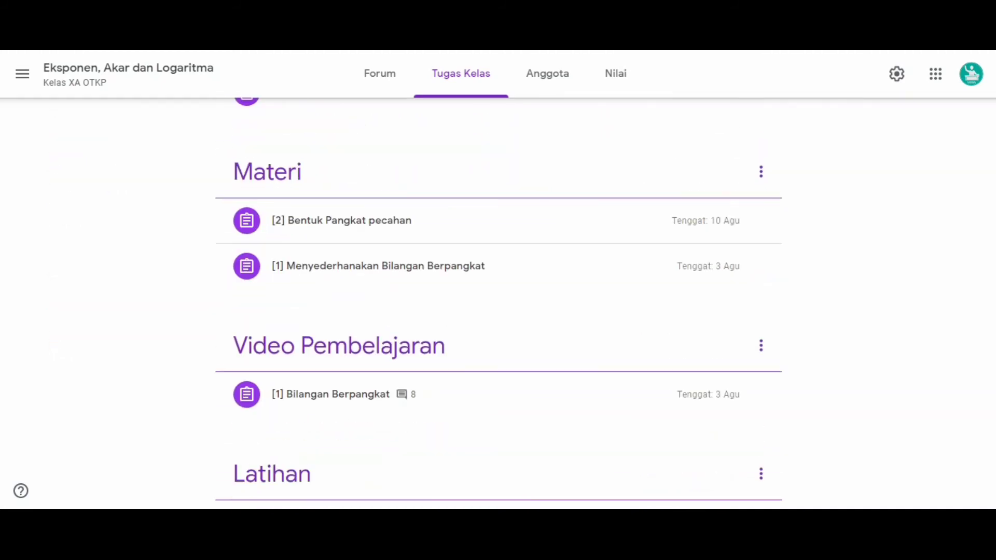
scroll(498, 304, down, 1)
scroll(498, 303, up, 9)
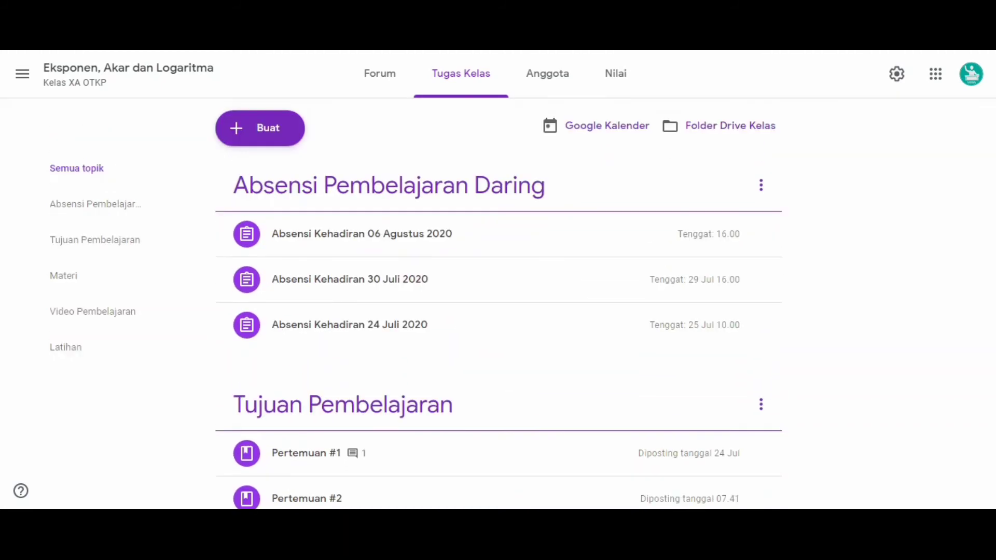
- Reuse the "[2] Latihan 02" assignment from Kelas XB OTKP as a new assignment draft
click(243, 135)
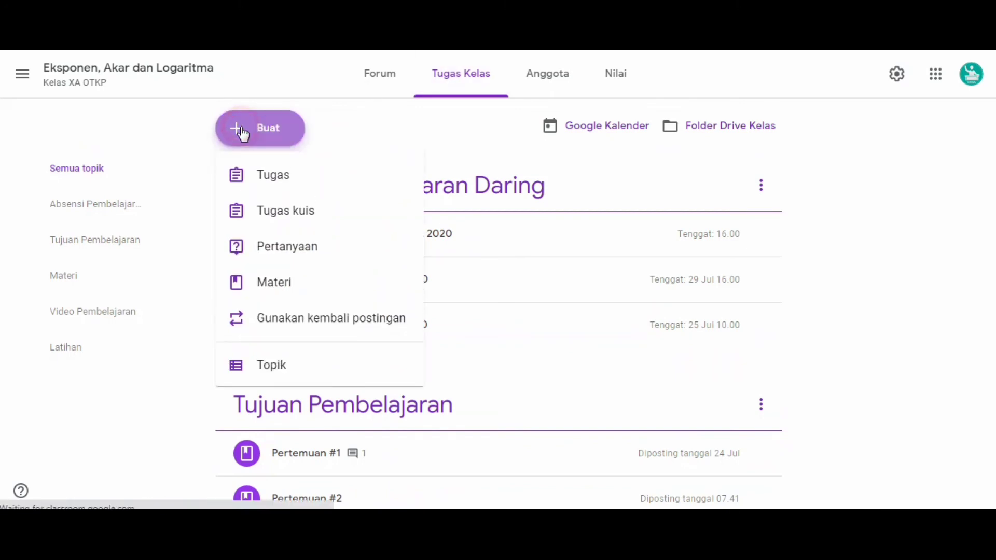
click(278, 337)
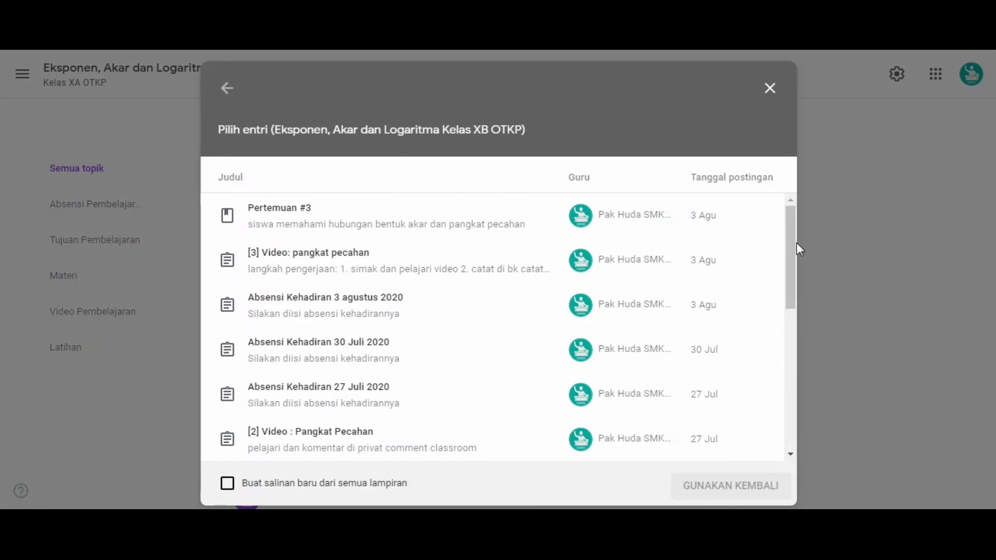
drag(791, 256, 789, 322)
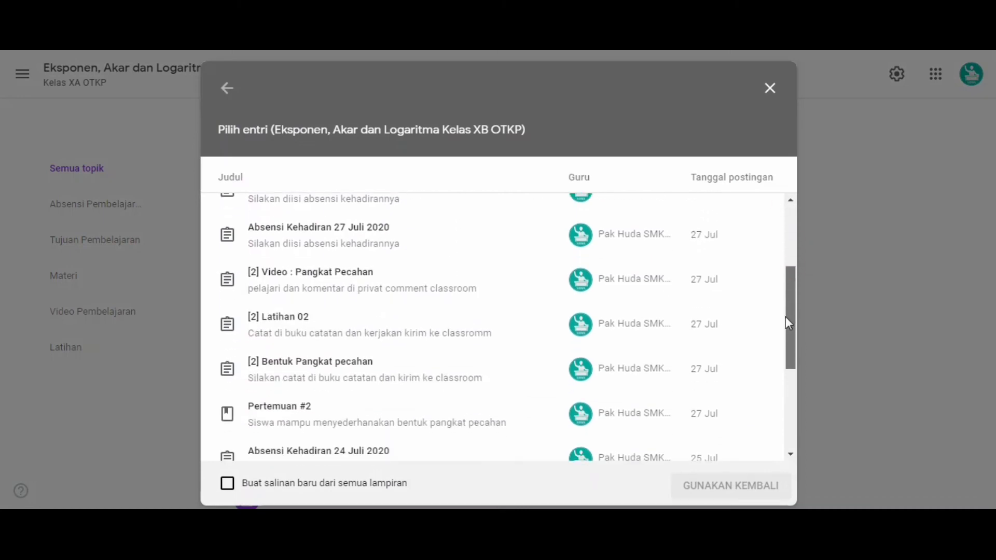
click(384, 324)
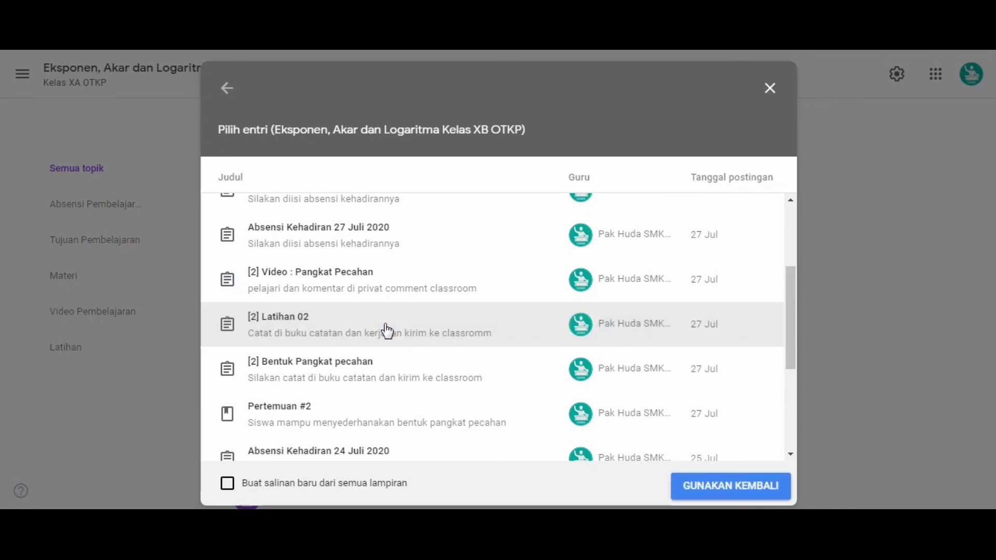
click(712, 487)
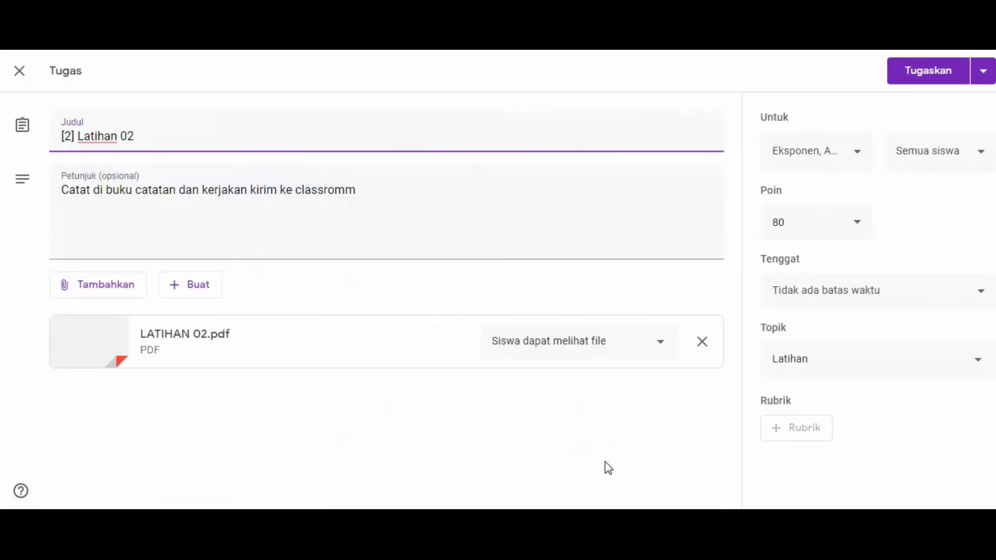
- Set the due date of "[2] Latihan 02" to 10 Agu 2020 and assign it to the class
click(851, 291)
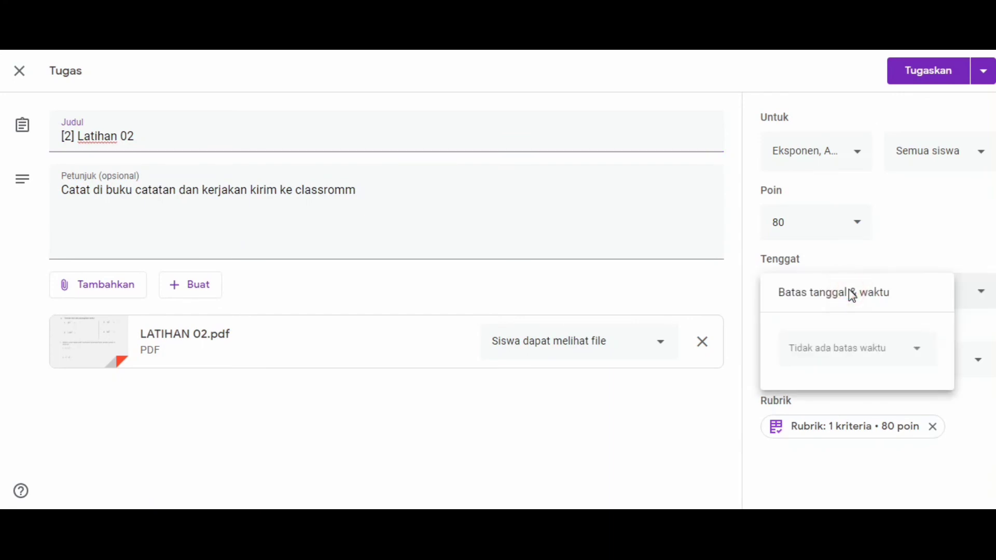
click(833, 349)
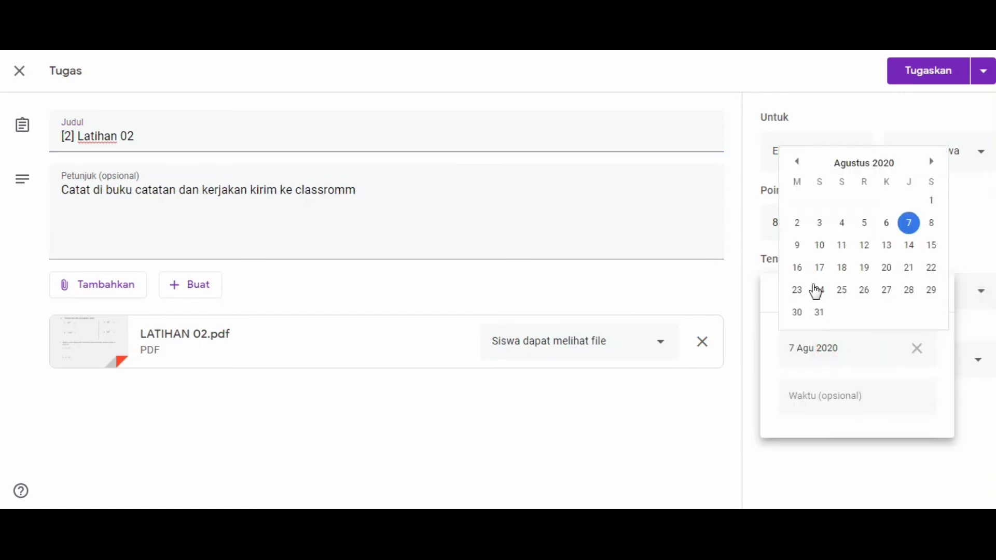
double_click(820, 245)
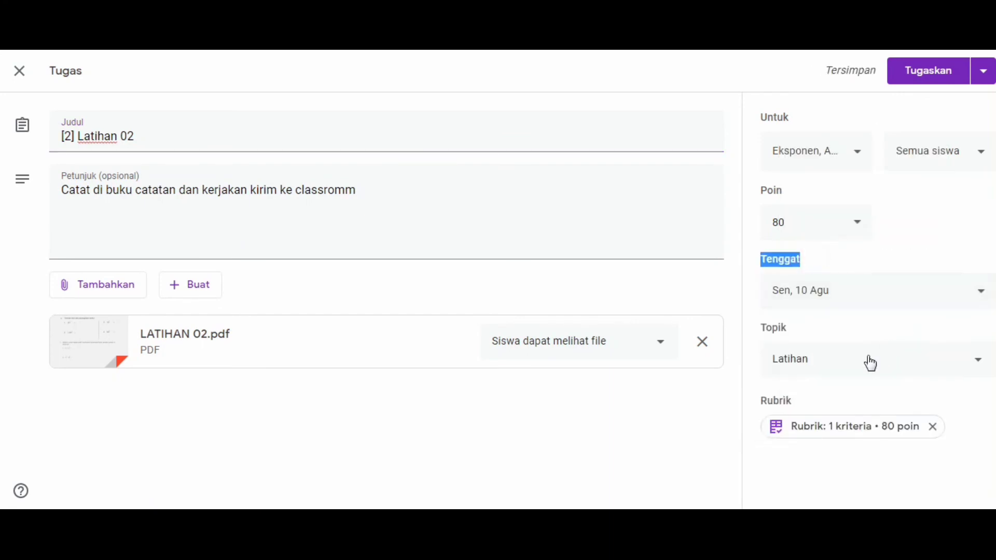
click(697, 294)
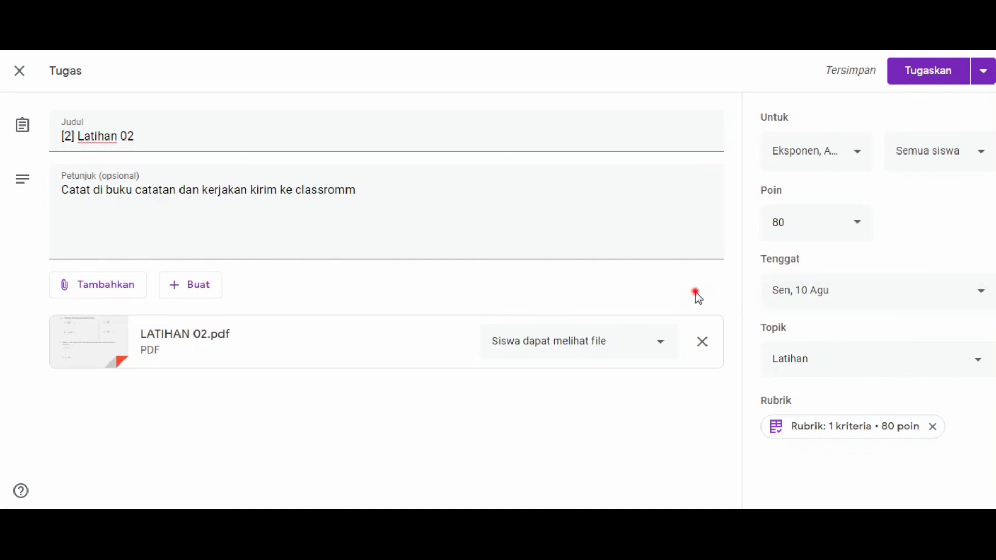
click(905, 74)
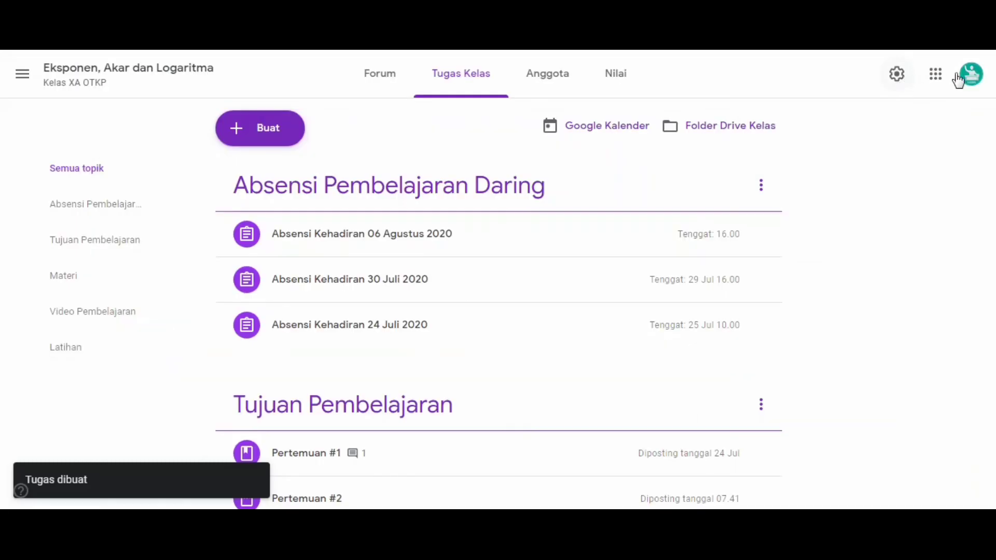
scroll(498, 301, down, 4)
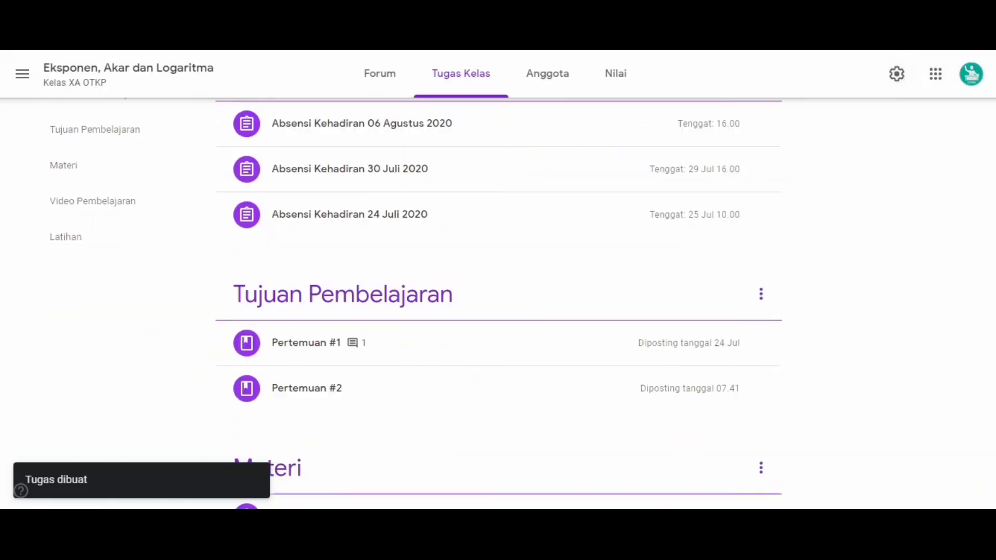
scroll(498, 301, up, 4)
scroll(498, 301, down, 2)
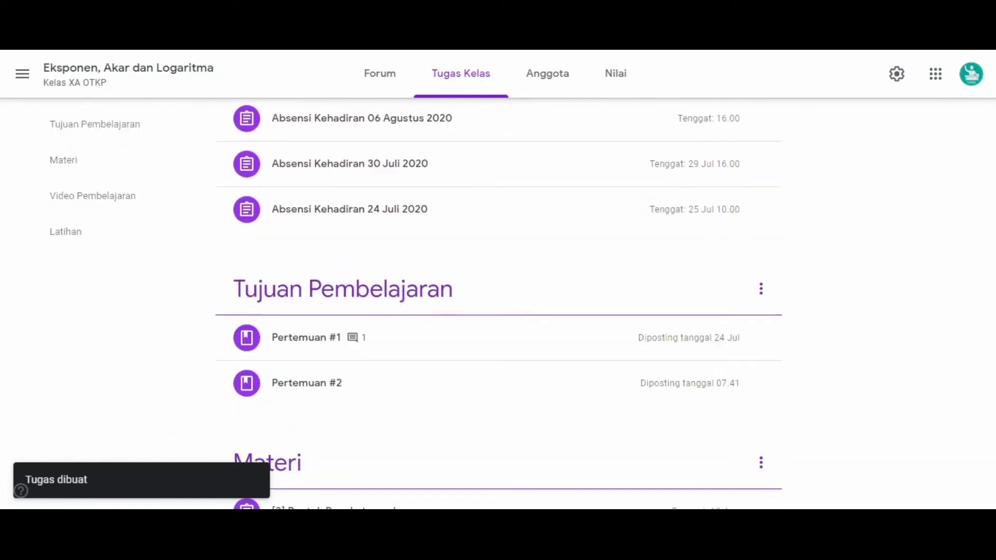
scroll(498, 301, up, 3)
scroll(498, 301, down, 1)
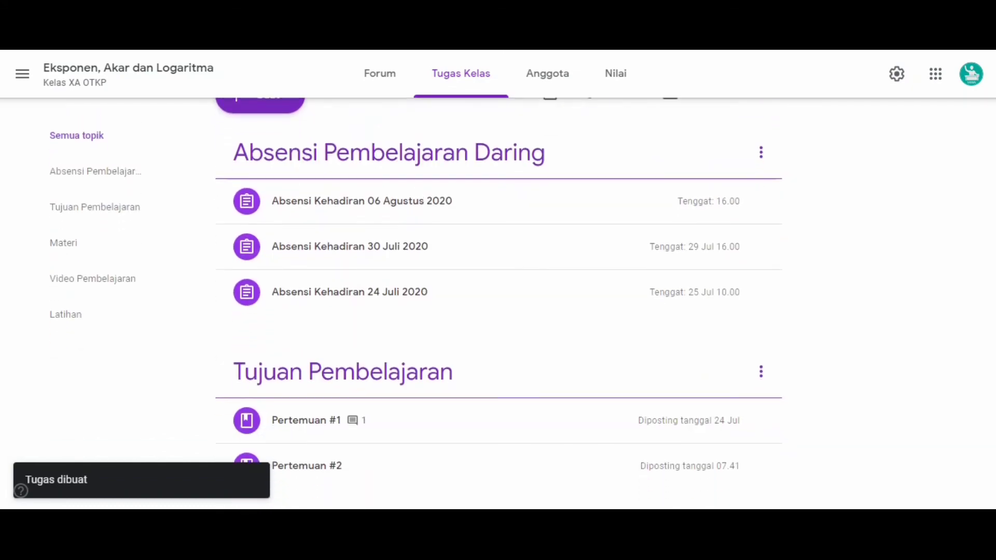
scroll(498, 301, down, 2)
scroll(498, 301, up, 3)
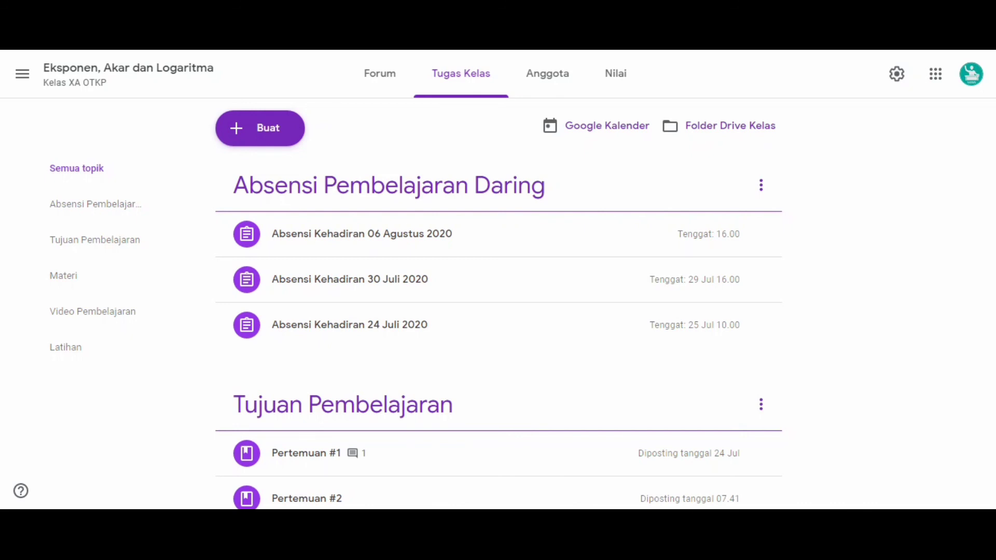
- Open the Forum page of Kelas XA OTKP to view the class's recent posts
click(274, 129)
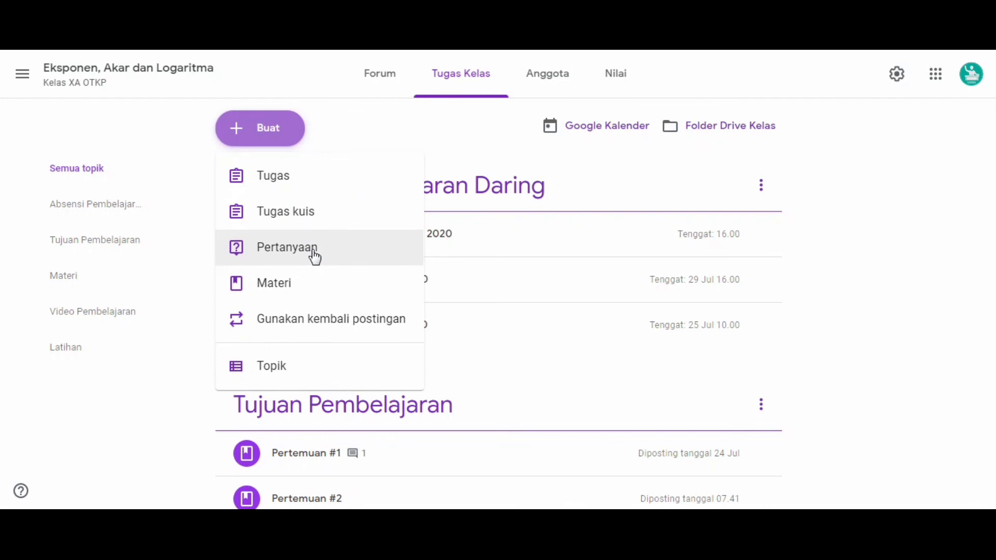
click(927, 210)
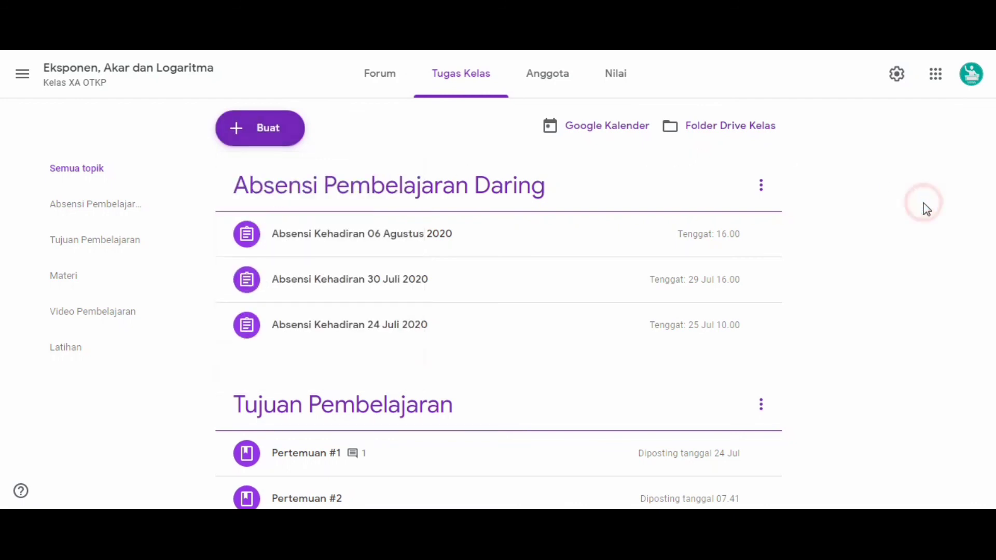
click(111, 71)
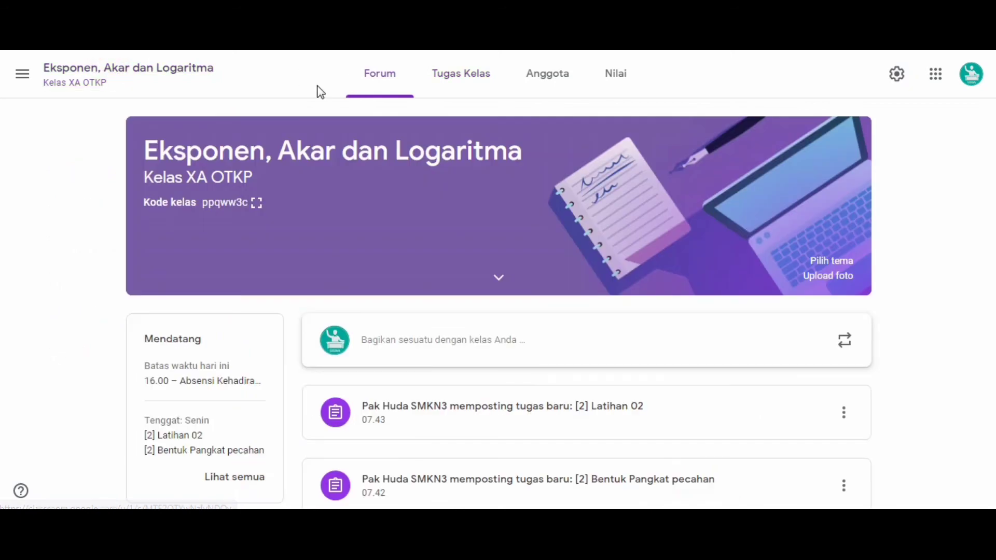